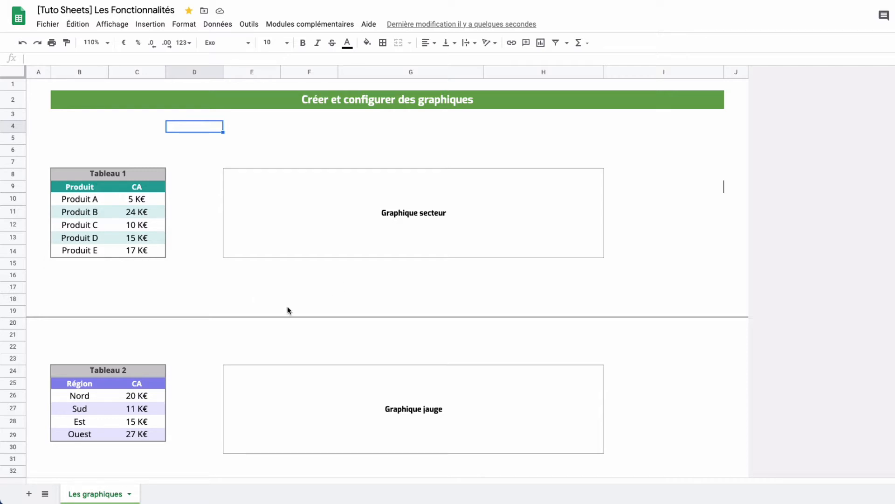
# Insert a chart based on the Tableau 1 data, range B9:C14, including the Produit and CA headers
pyautogui.click(181, 272)
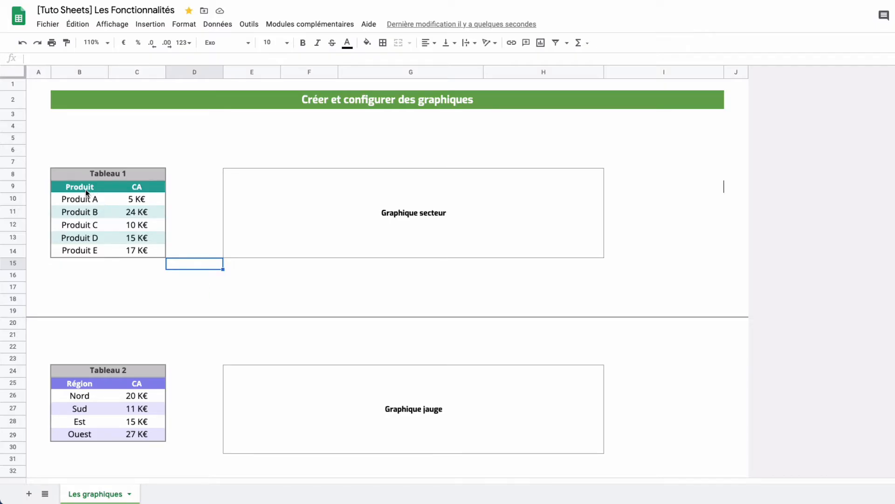
pyautogui.moveTo(86, 189); pyautogui.dragTo(154, 251)
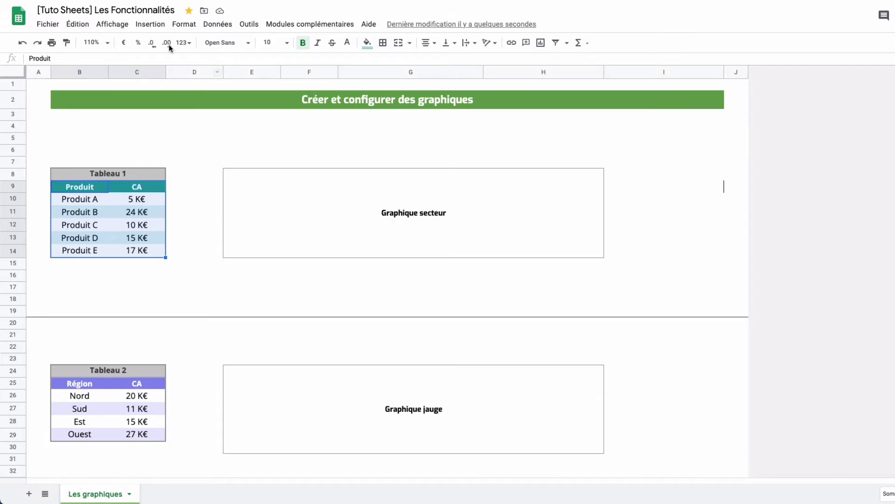
pyautogui.click(161, 28)
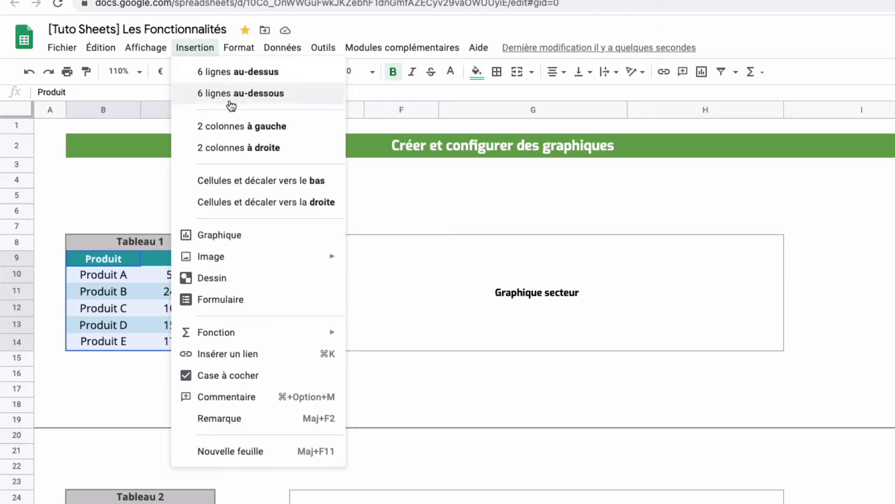
pyautogui.click(261, 239)
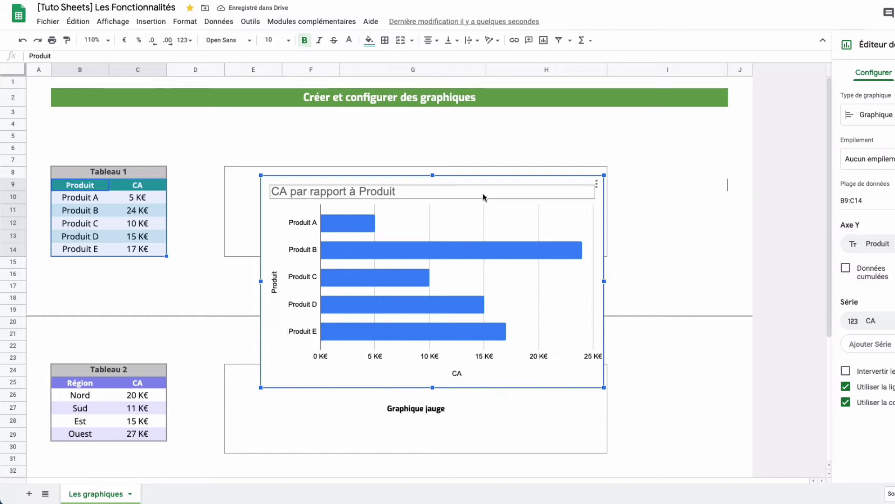
# Move the new chart up over the Graphique secteur placeholder and widen it to cover the frame
pyautogui.moveTo(523, 176); pyautogui.dragTo(497, 121)
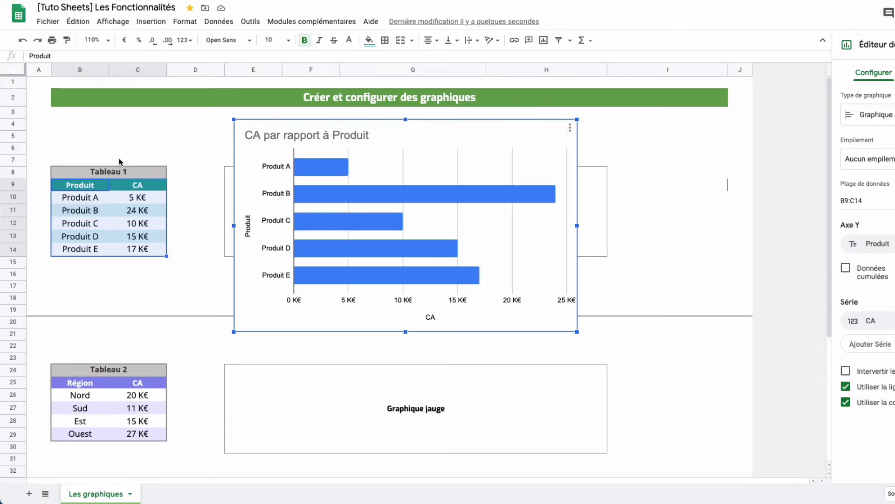
pyautogui.moveTo(419, 133); pyautogui.dragTo(394, 126)
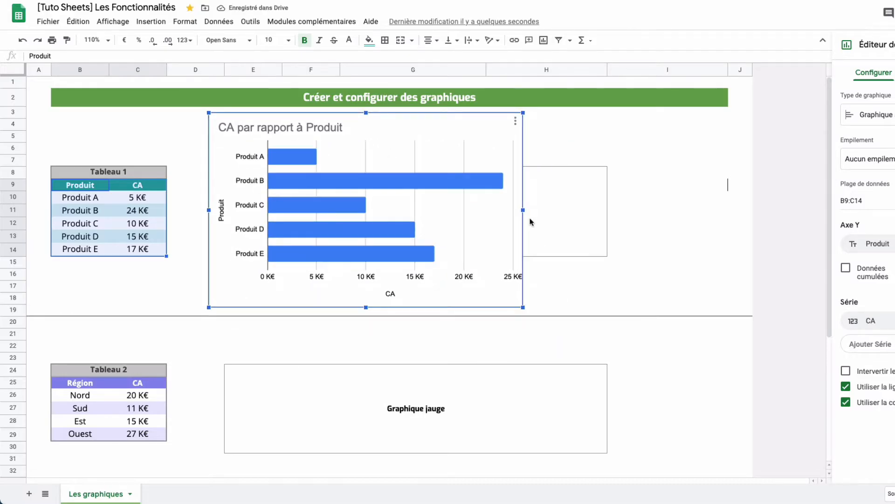
pyautogui.moveTo(524, 211); pyautogui.dragTo(647, 212)
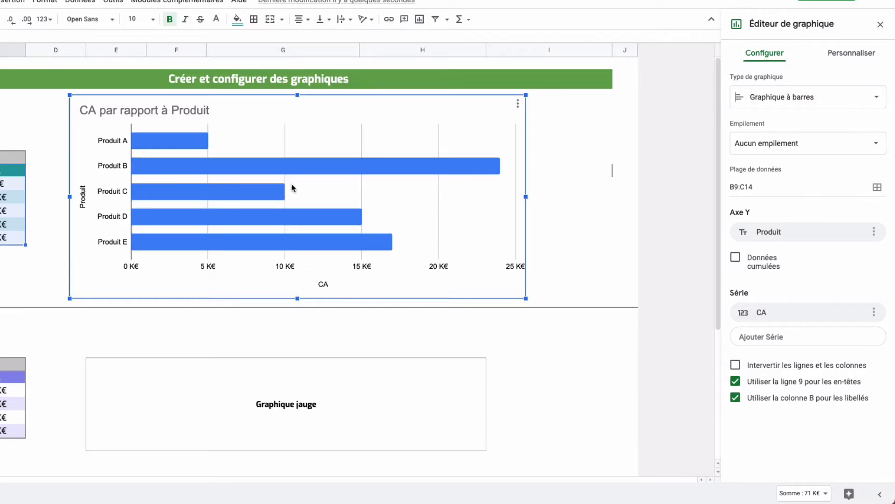
# Change the chart type from the bar chart to Graphique en anneau
pyautogui.click(866, 103)
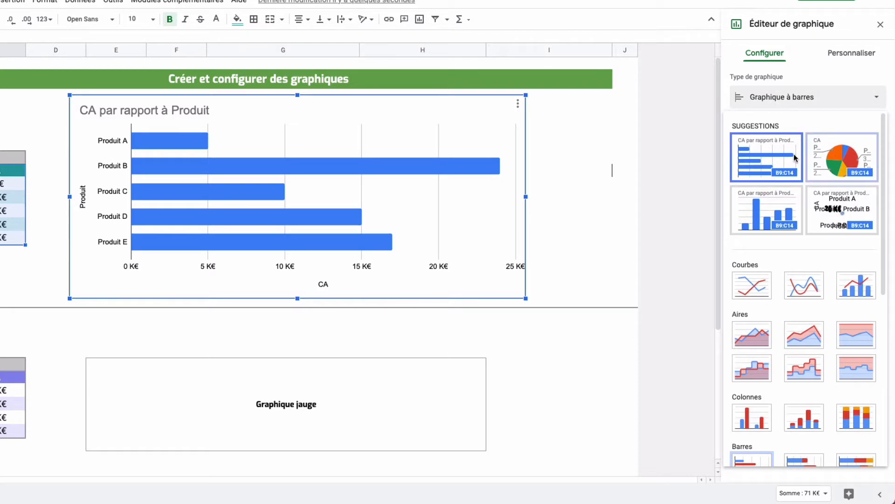
pyautogui.scroll(-2, 797, 239)
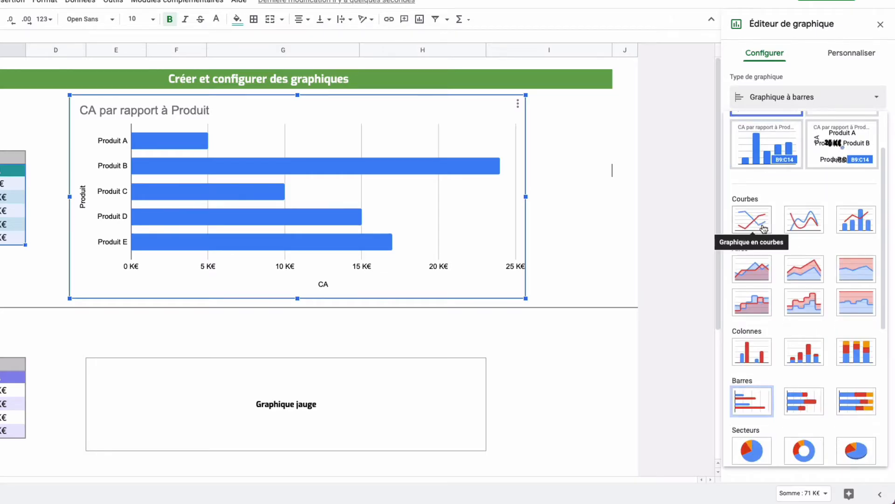
pyautogui.scroll(-1, 813, 298)
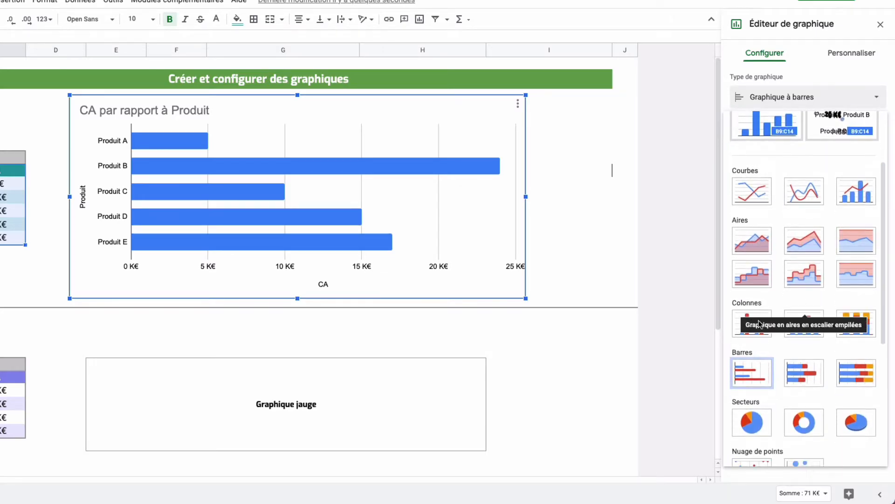
pyautogui.scroll(-4, 881, 394)
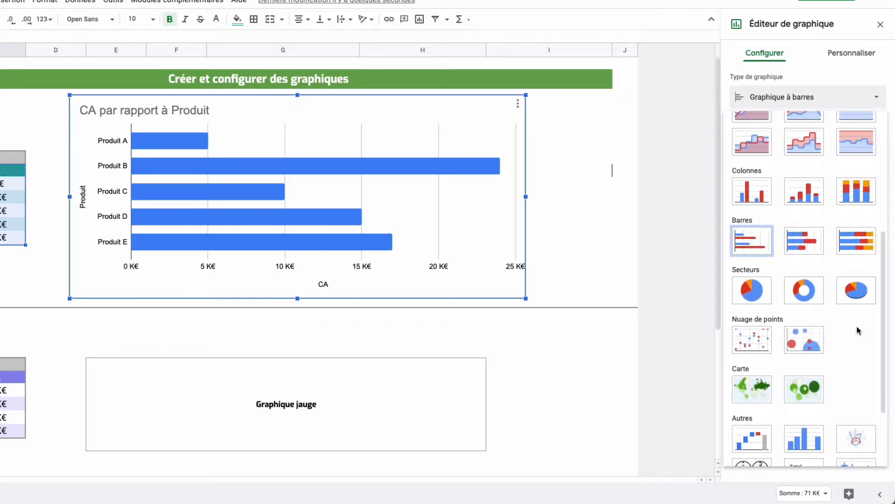
pyautogui.click(811, 290)
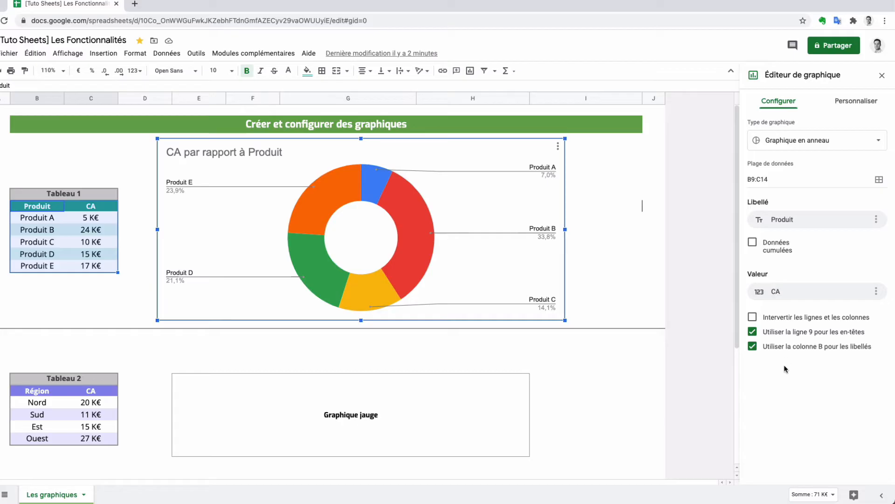
# Try a grey background on the doughnut chart in its style settings, and restore the white background
pyautogui.click(852, 108)
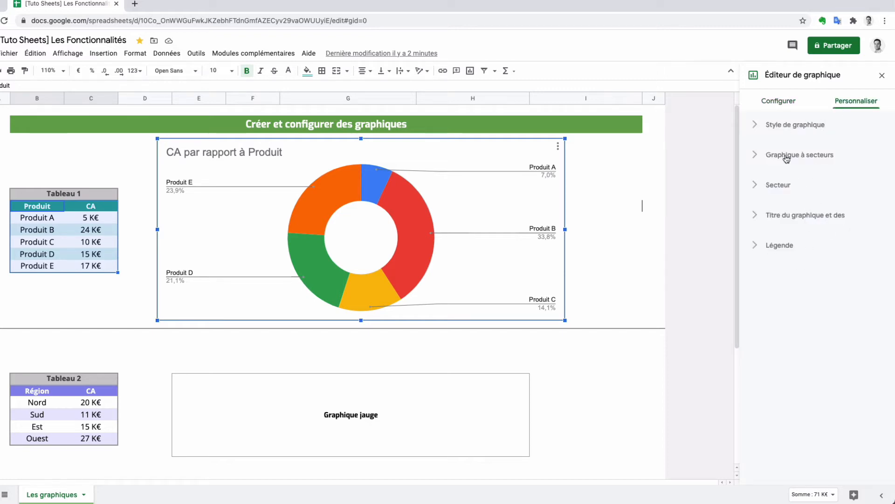
pyautogui.click(761, 125)
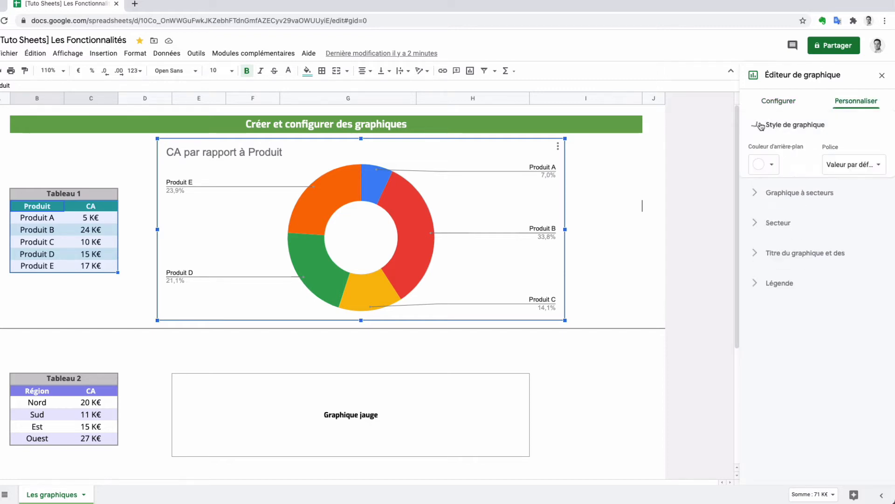
pyautogui.click(777, 169)
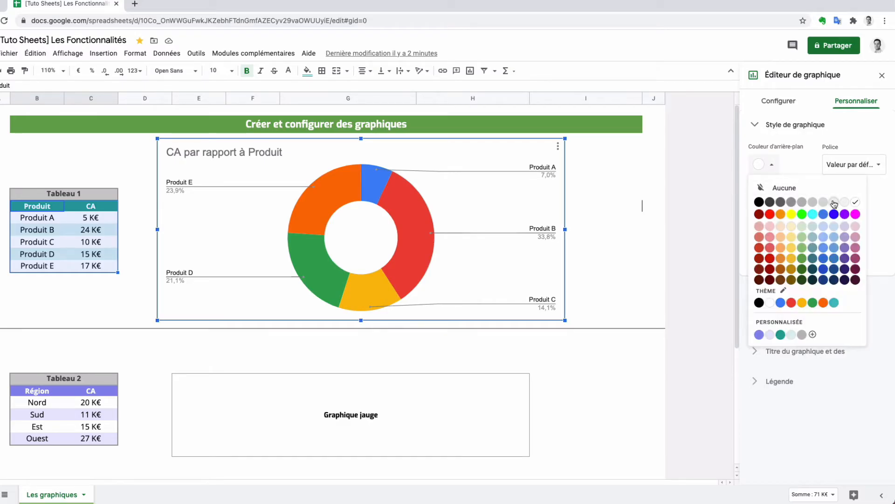
pyautogui.click(801, 202)
pyautogui.click(773, 165)
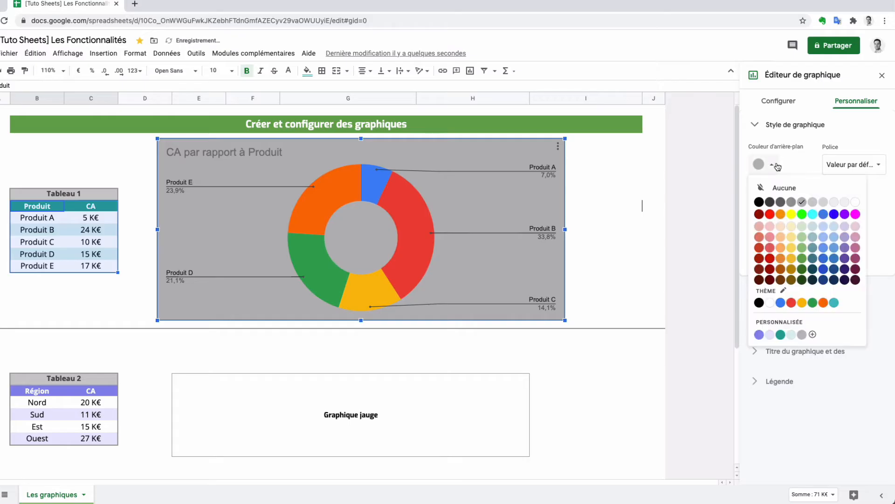
pyautogui.click(855, 202)
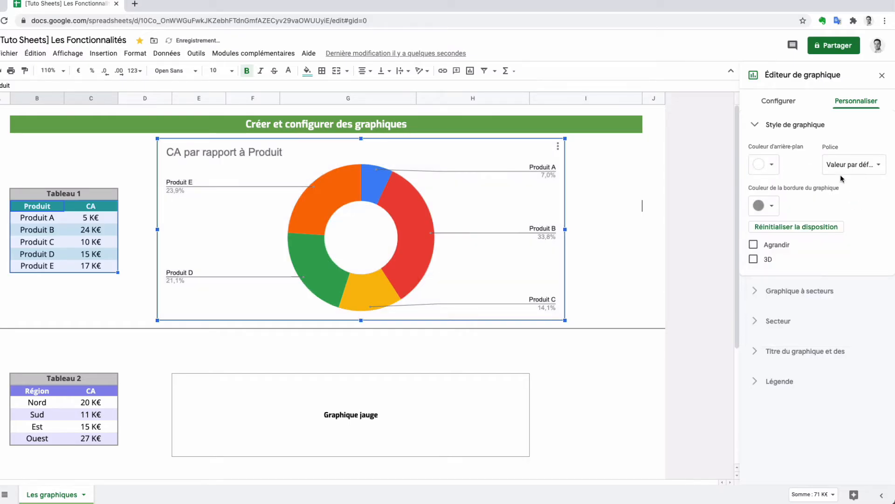
# Set the chart's font to Verdana and its border colour to white, and deselect the chart
pyautogui.click(871, 165)
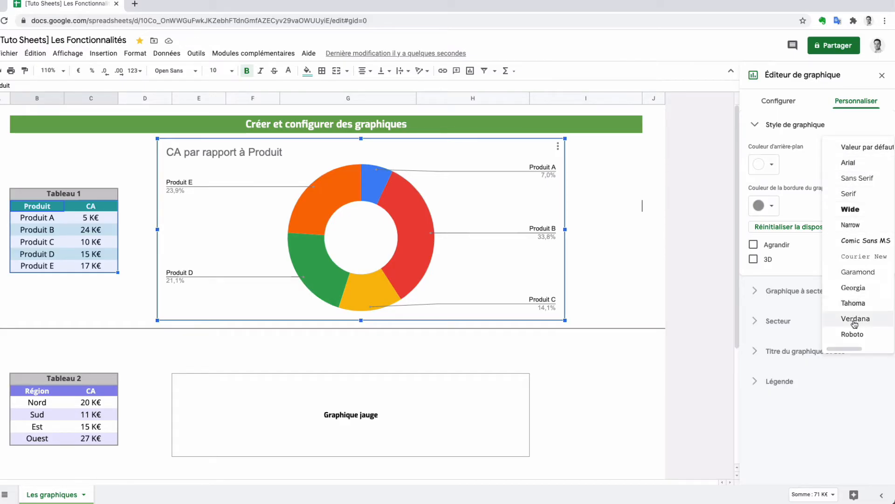
pyautogui.click(855, 319)
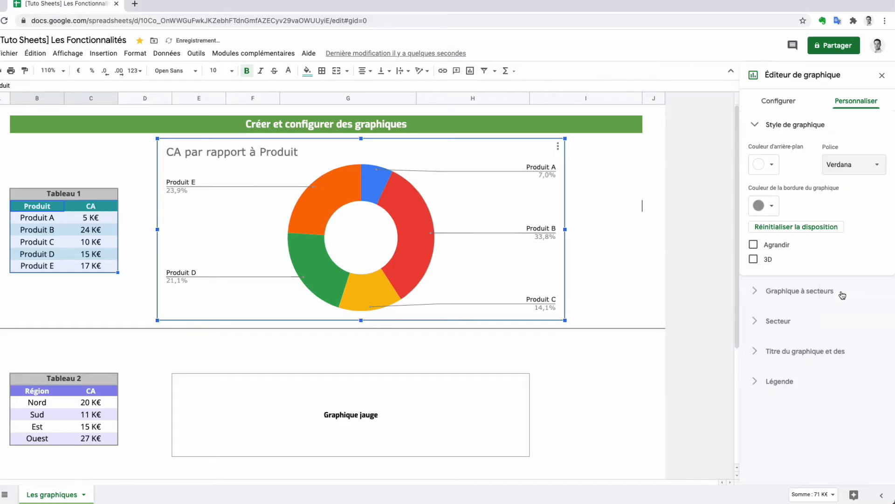
pyautogui.click(771, 208)
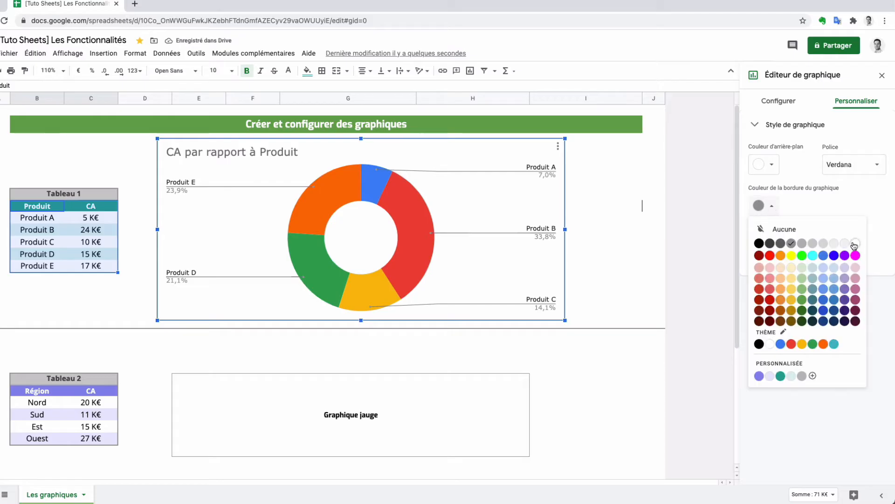
pyautogui.click(856, 243)
pyautogui.click(602, 218)
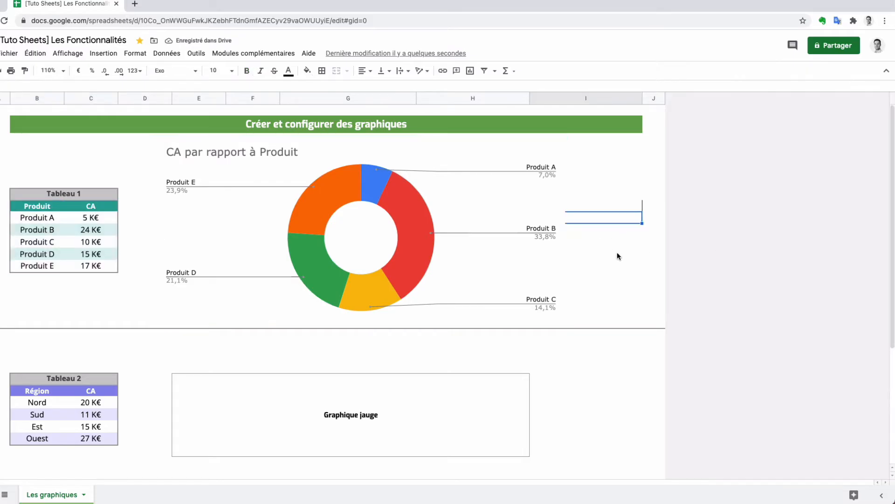
pyautogui.click(619, 265)
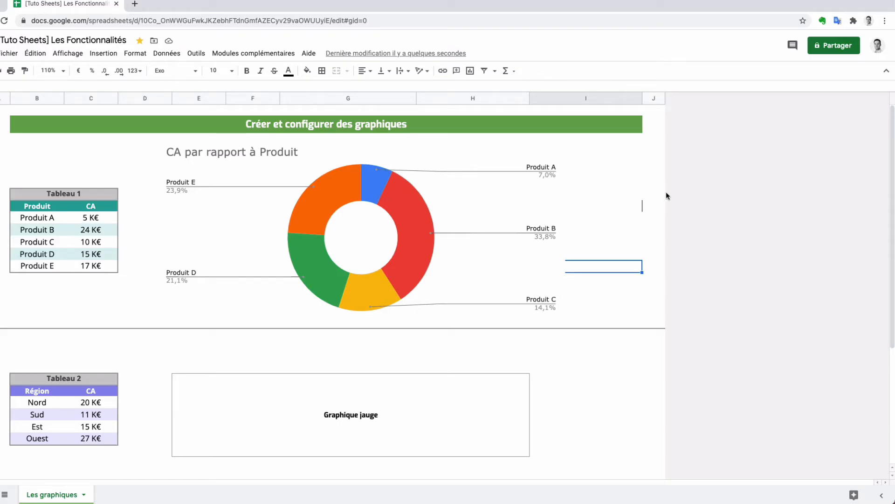
# Reopen the doughnut chart for editing and show its Style de graphique customisation settings
pyautogui.click(523, 199)
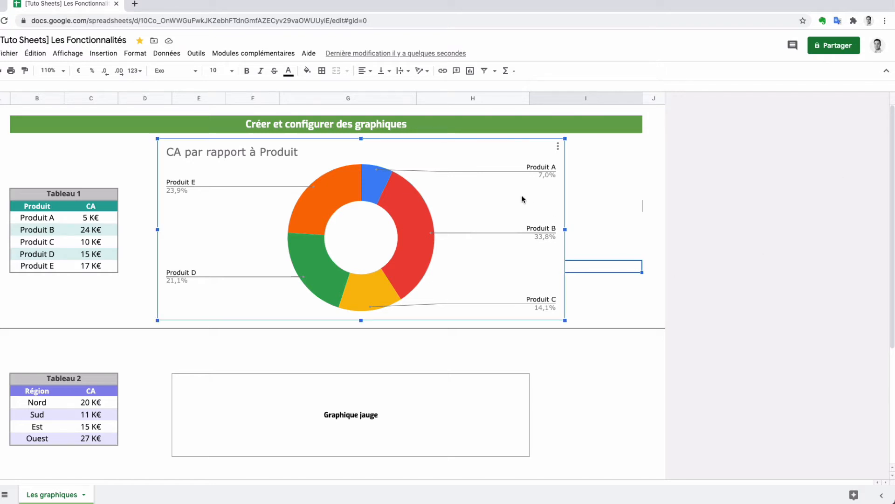
pyautogui.click(558, 148)
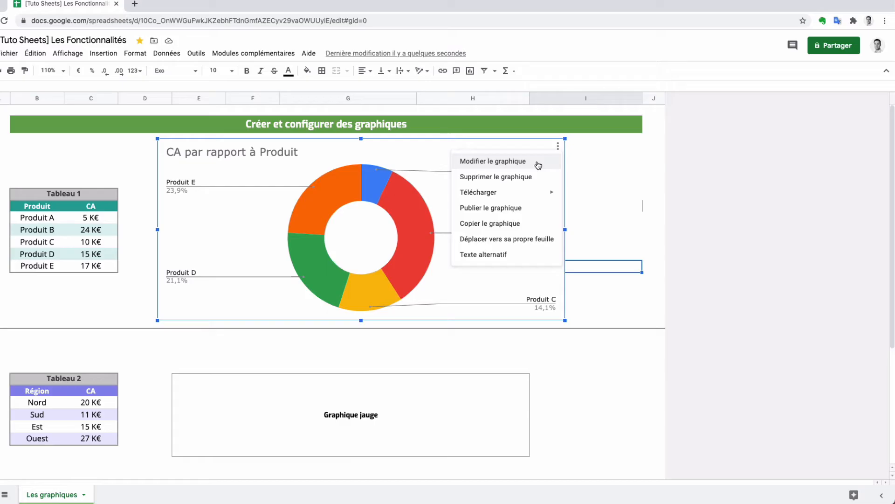
pyautogui.moveTo(508, 192)
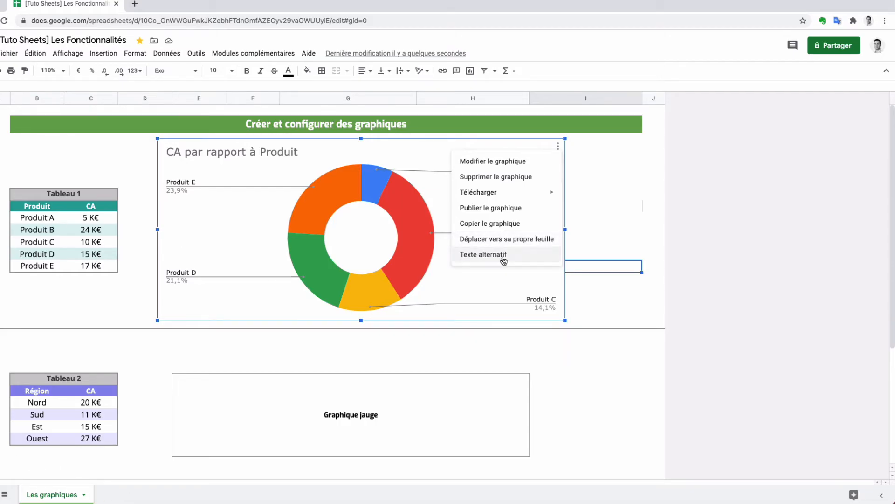
pyautogui.click(506, 163)
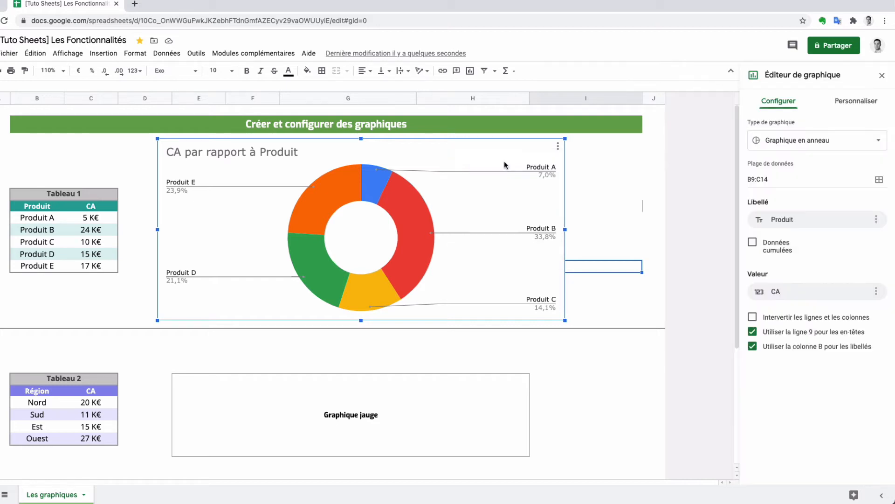
pyautogui.click(843, 113)
pyautogui.click(754, 125)
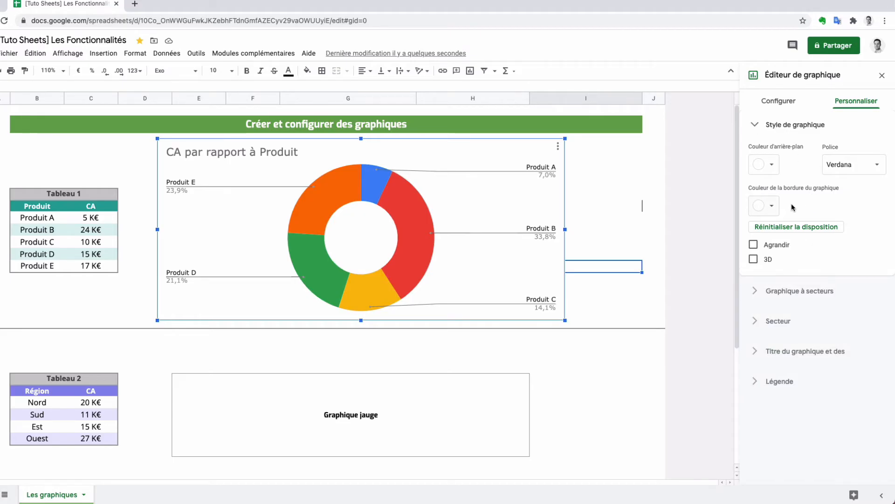
# Try the Agrandir option and turn it off again, and enable 3D rendering for the doughnut chart
pyautogui.click(753, 245)
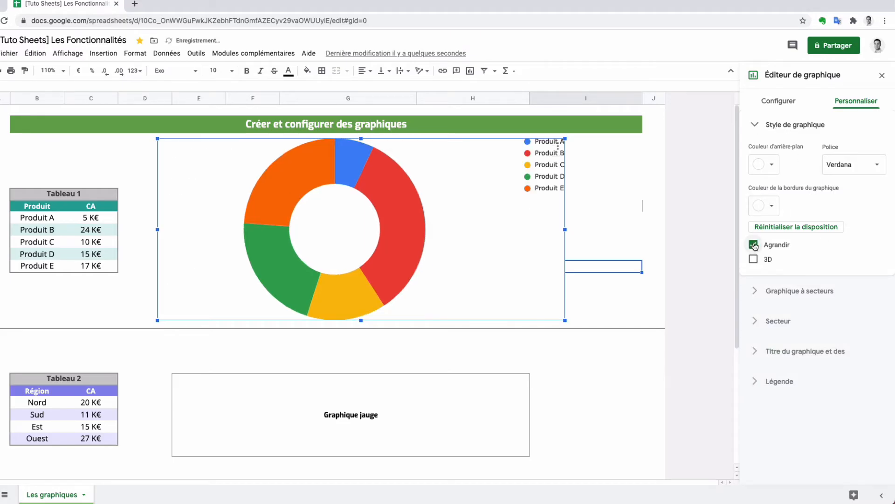
pyautogui.click(754, 244)
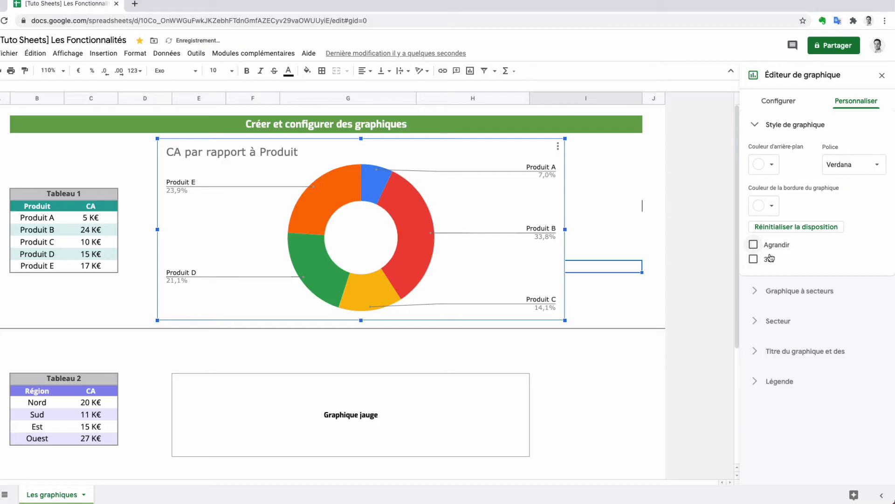
pyautogui.click(754, 261)
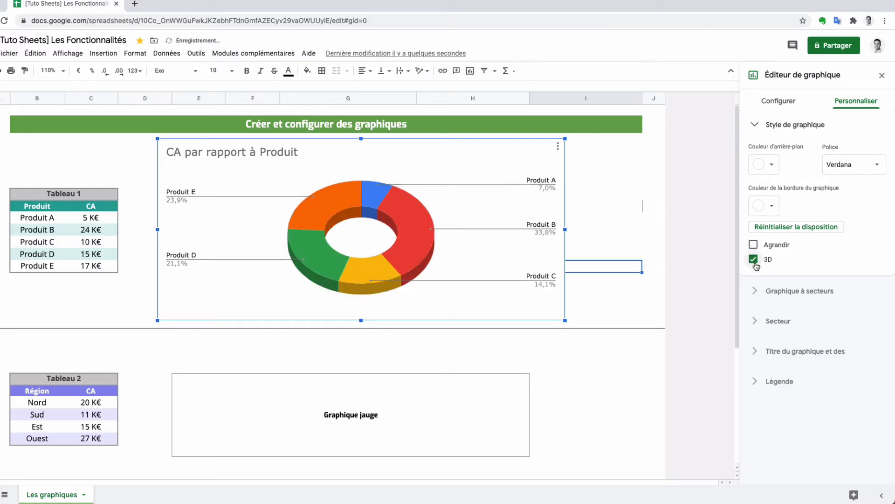
pyautogui.click(754, 124)
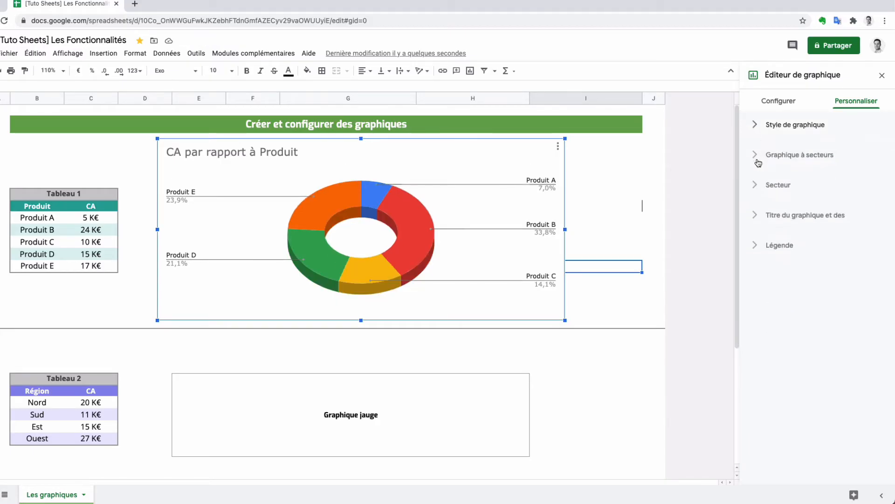
# Try a 25% doughnut hole in the Graphique à secteurs settings, and set it back to 50%
pyautogui.click(755, 157)
pyautogui.click(755, 156)
pyautogui.click(753, 158)
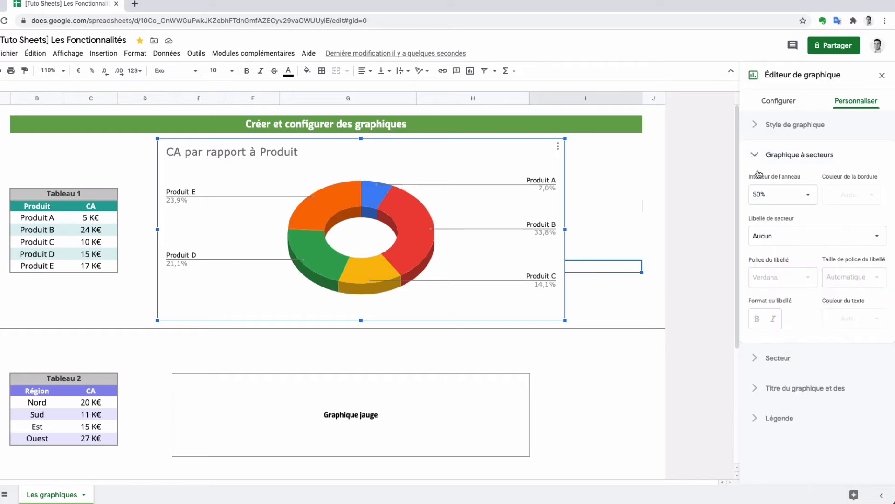
pyautogui.click(812, 196)
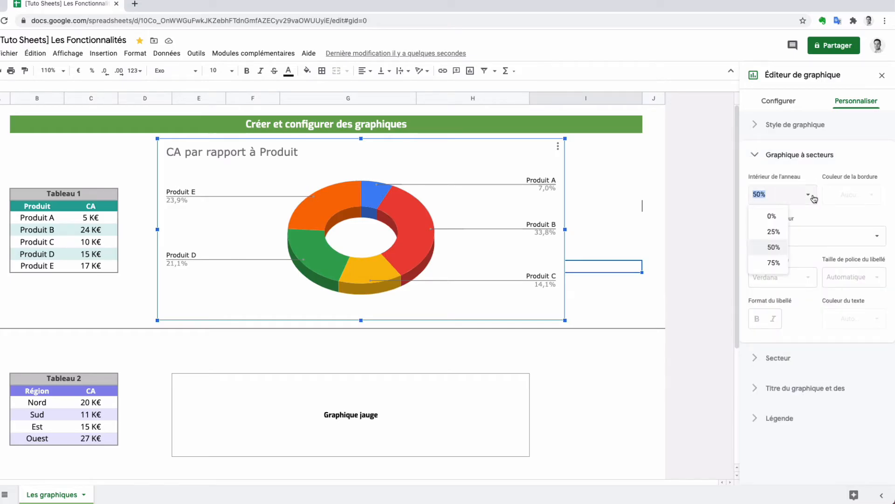
pyautogui.click(771, 233)
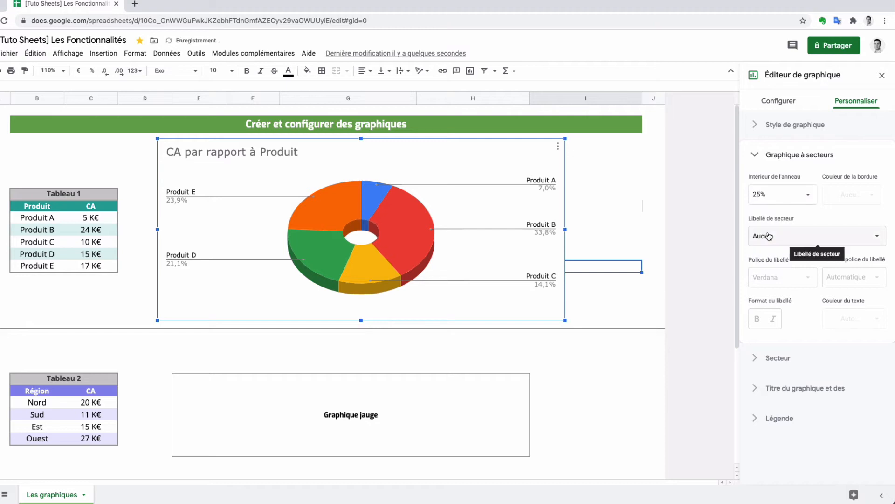
pyautogui.click(808, 195)
pyautogui.click(774, 247)
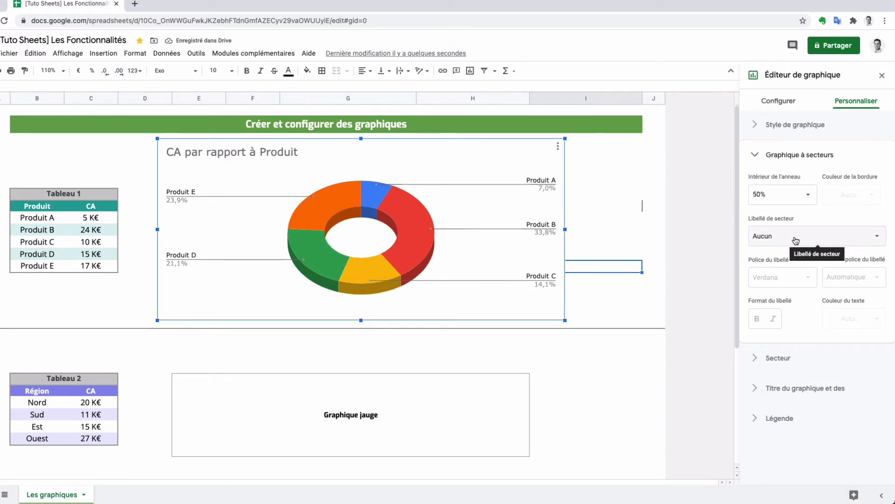
# Set the chart's slice labels (Libellé de secteur) to Libellé
pyautogui.click(796, 240)
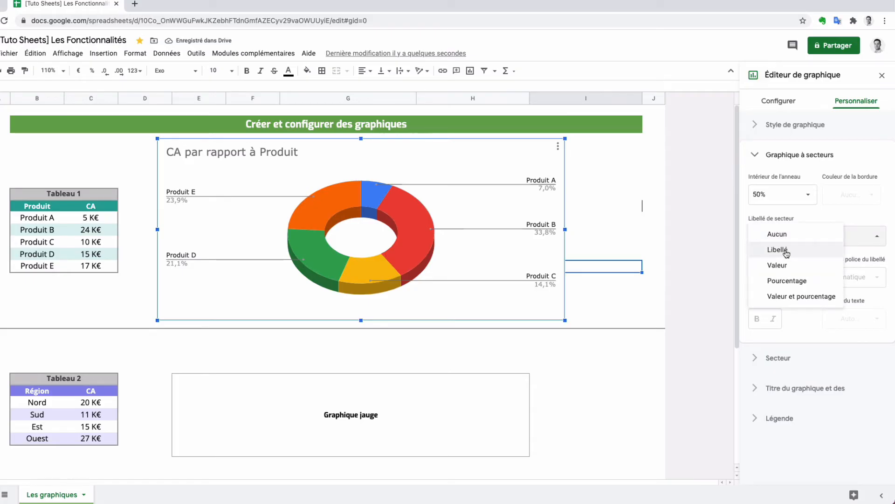
pyautogui.click(787, 251)
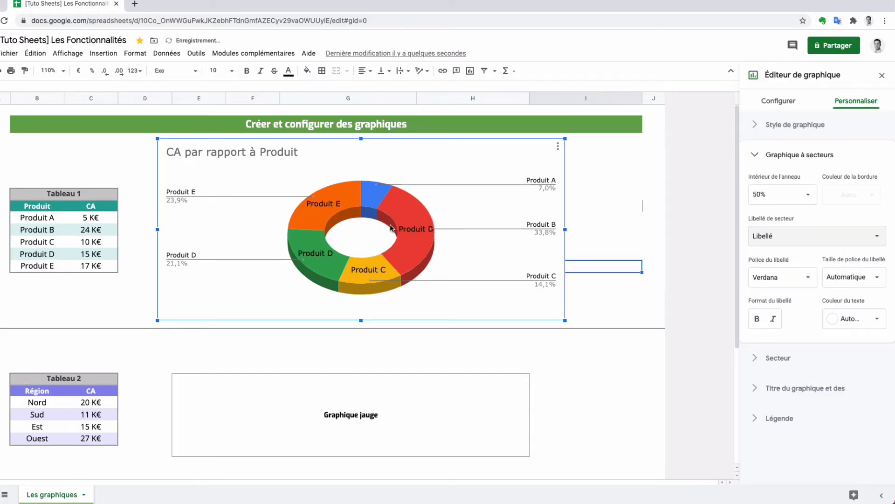
# Switch the doughnut chart's slice labels (Libellé de secteur) to Valeur and close the Graphique à secteurs settings
pyautogui.click(793, 240)
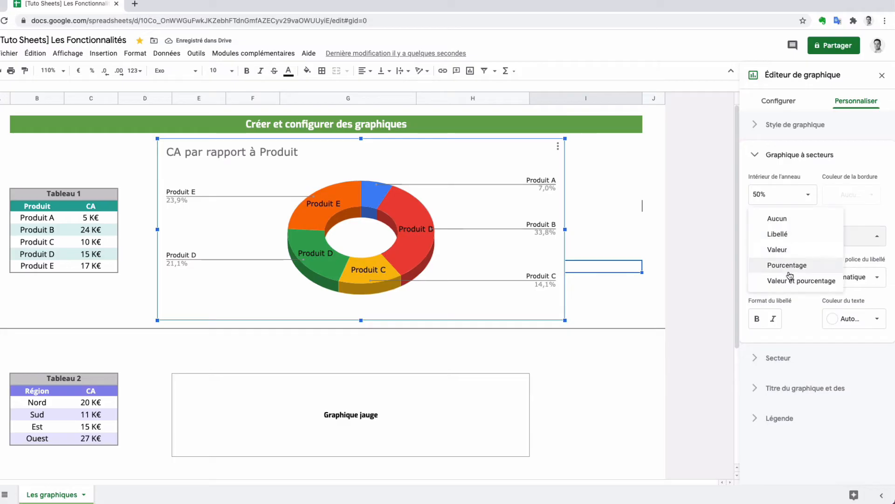
pyautogui.click(787, 252)
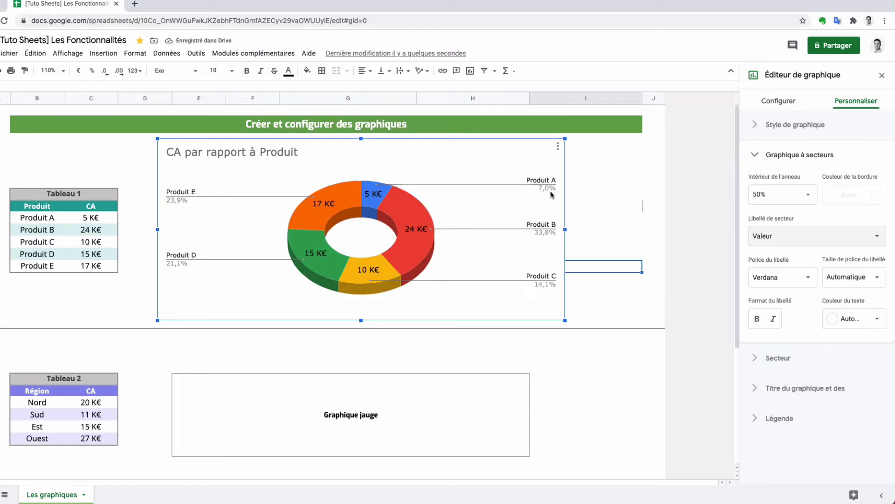
pyautogui.click(761, 158)
# Recolour the Produit B slice of the doughnut chart in mauve pink through the Secteur settings
pyautogui.click(757, 186)
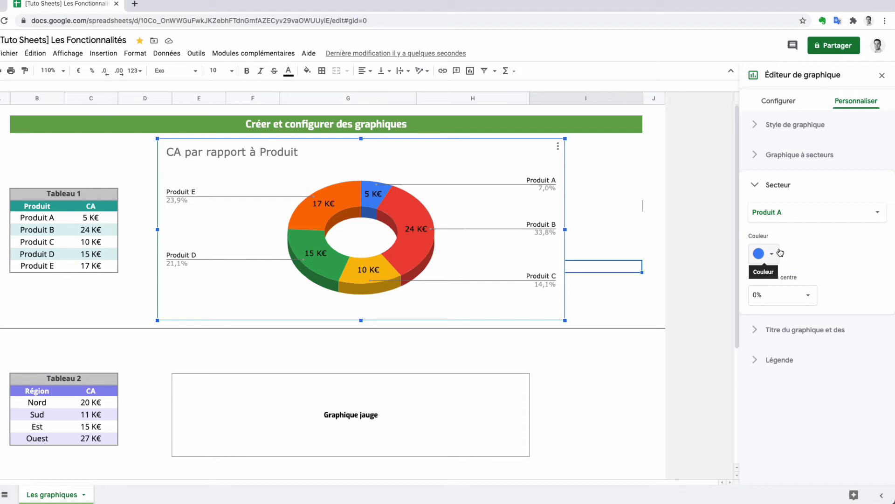
pyautogui.click(413, 253)
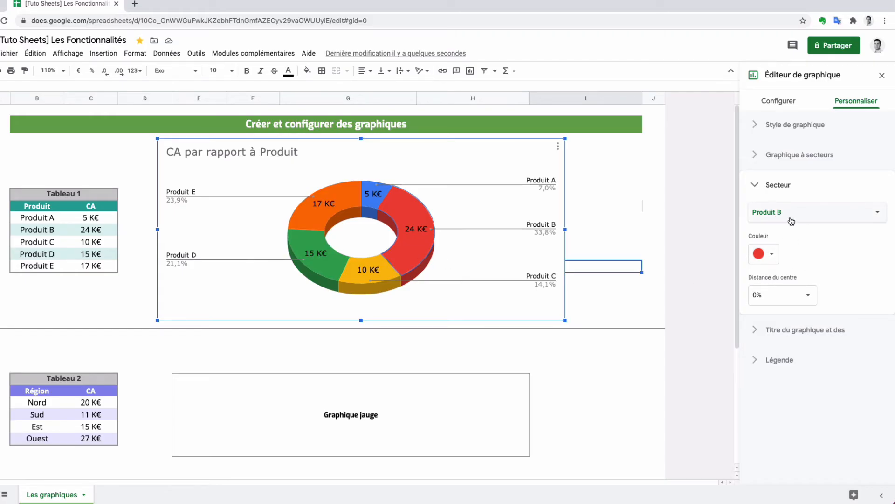
pyautogui.click(770, 259)
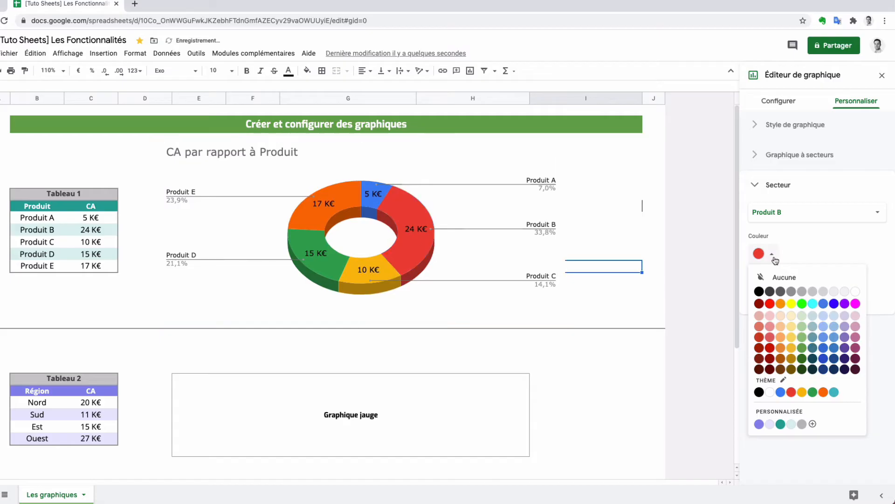
pyautogui.click(856, 338)
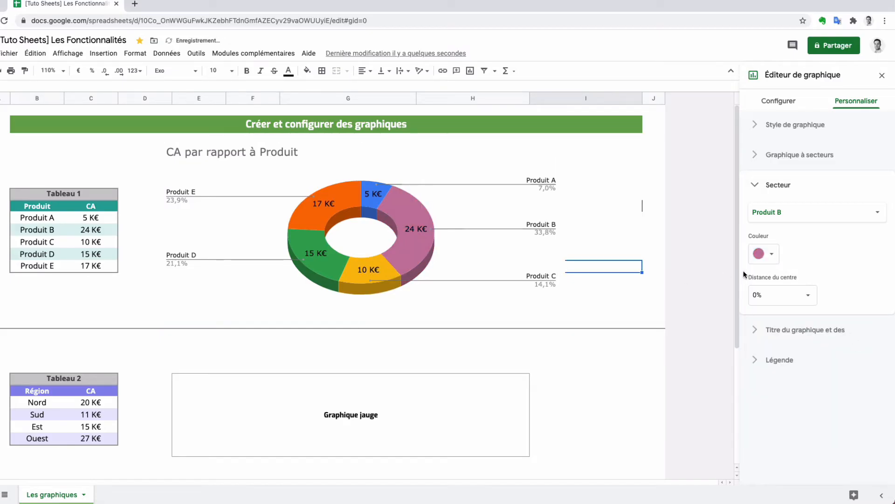
# Try a 25% Distance du centre on the Produit B slice, and set it back to 0%
pyautogui.click(808, 299)
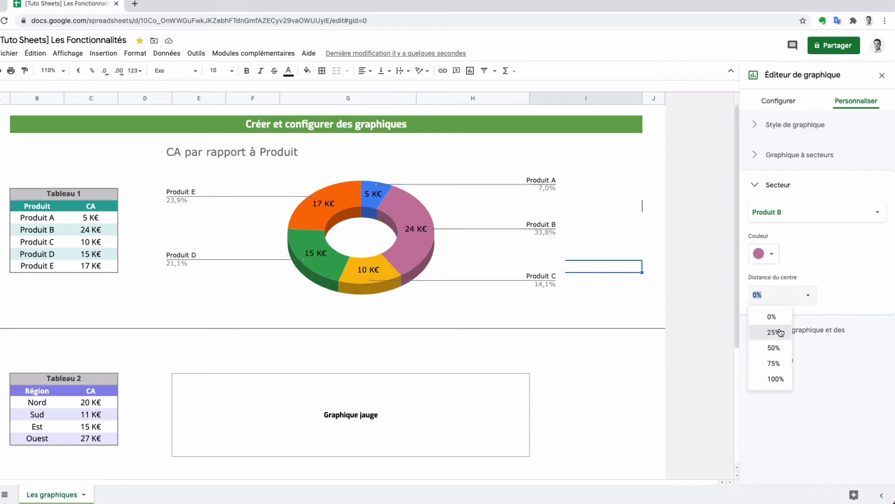
pyautogui.click(760, 330)
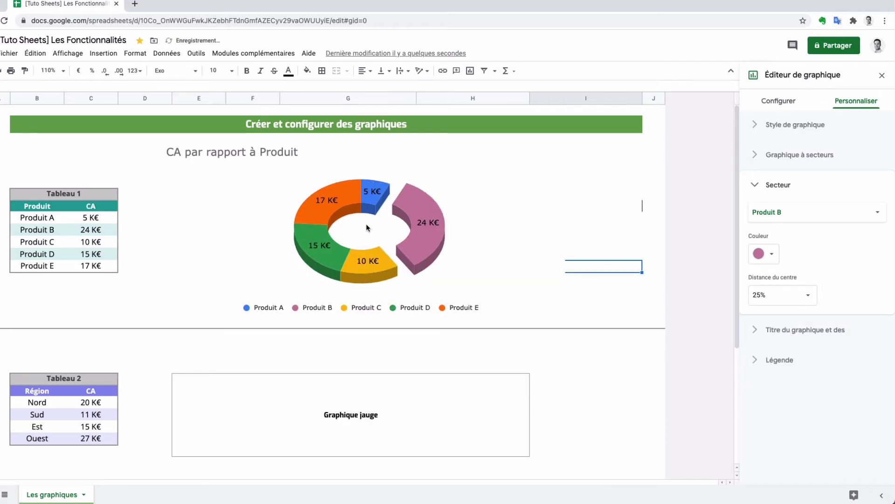
pyautogui.click(811, 296)
pyautogui.click(775, 320)
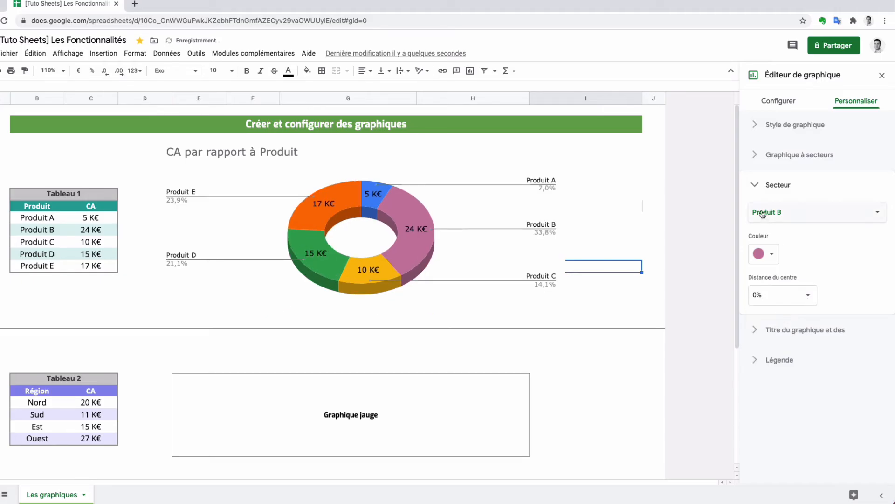
pyautogui.click(760, 187)
# Review the doughnut chart's title settings for Titre du graphique and close them without editing
pyautogui.click(759, 220)
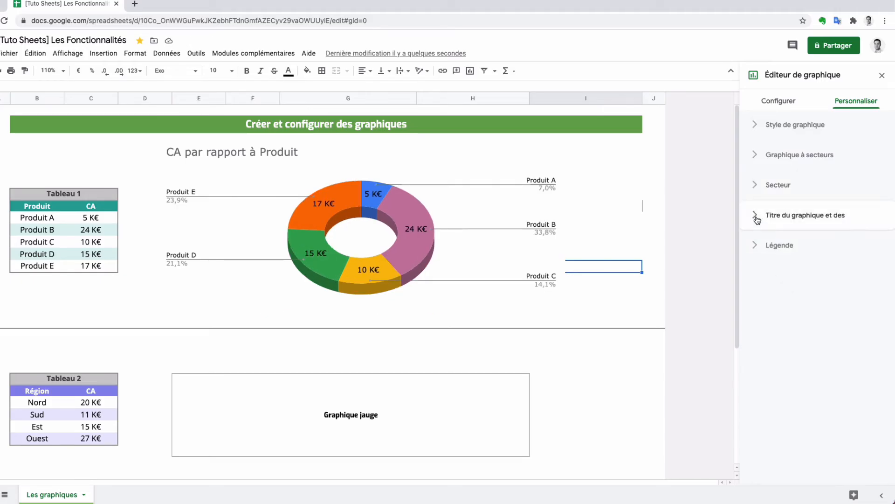
pyautogui.click(800, 244)
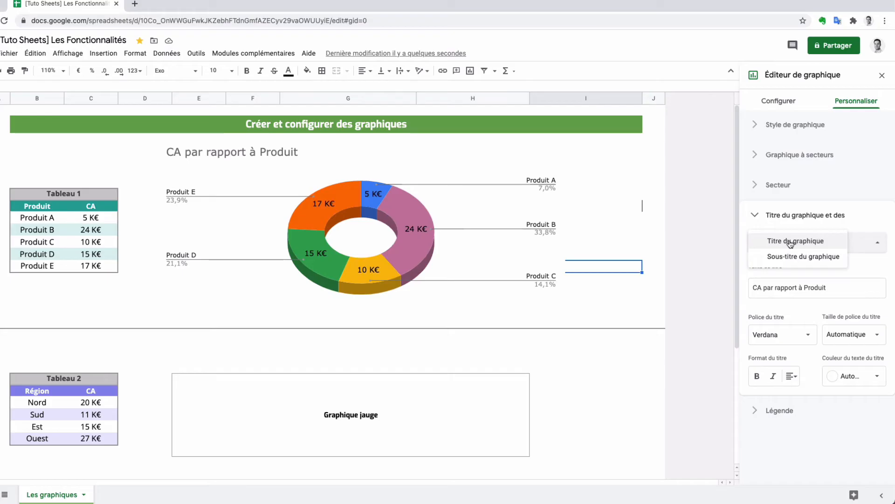
pyautogui.click(793, 241)
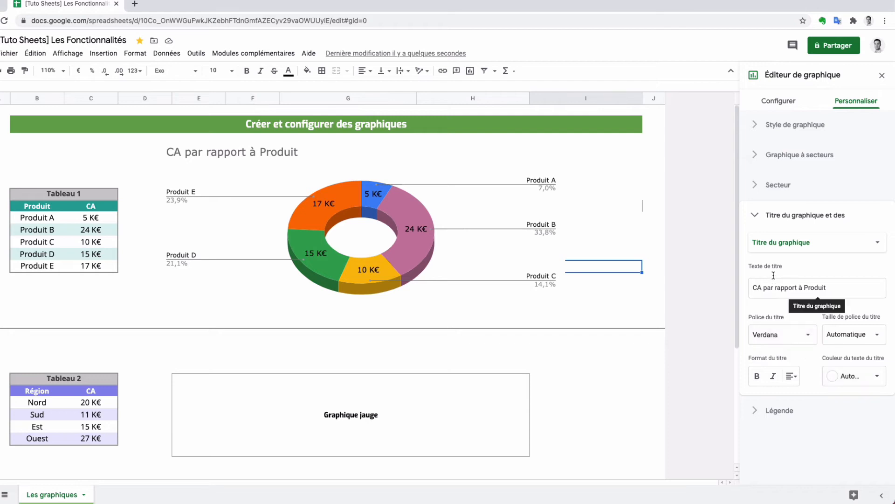
pyautogui.click(755, 217)
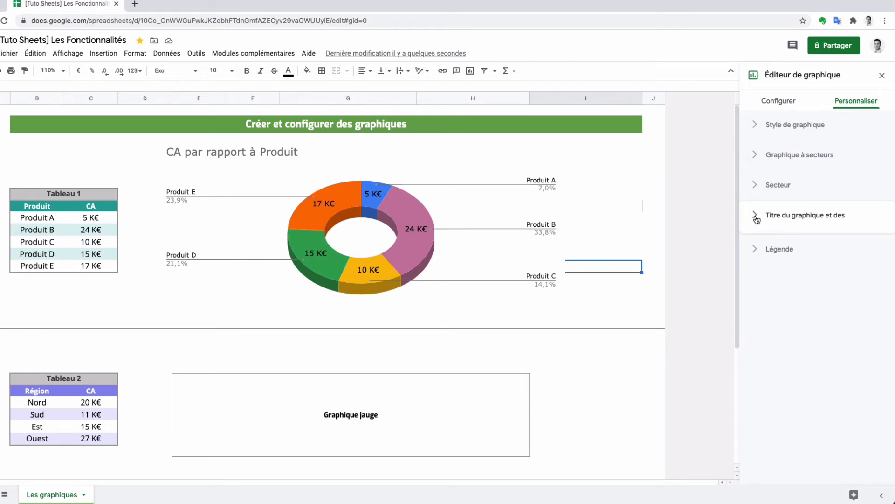
# Try the legend positions En haut and En bas for the doughnut chart, and place the legend À gauche
pyautogui.click(755, 246)
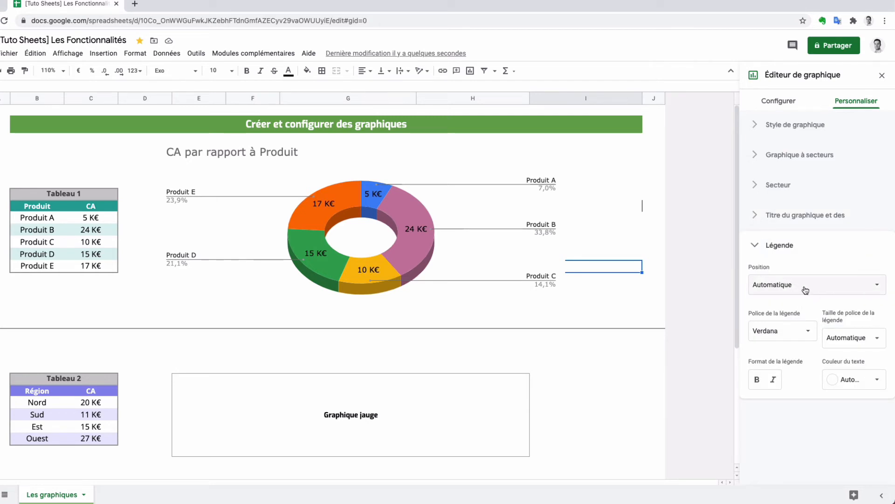
pyautogui.click(799, 286)
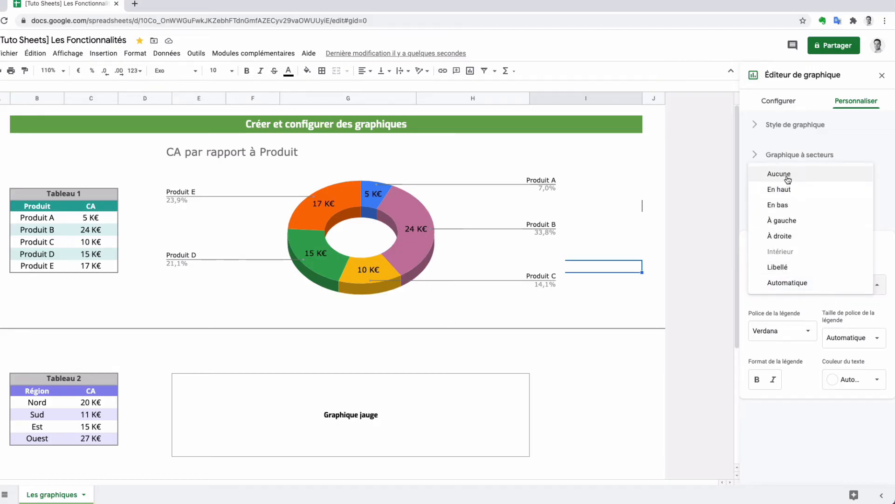
pyautogui.click(788, 194)
pyautogui.click(788, 278)
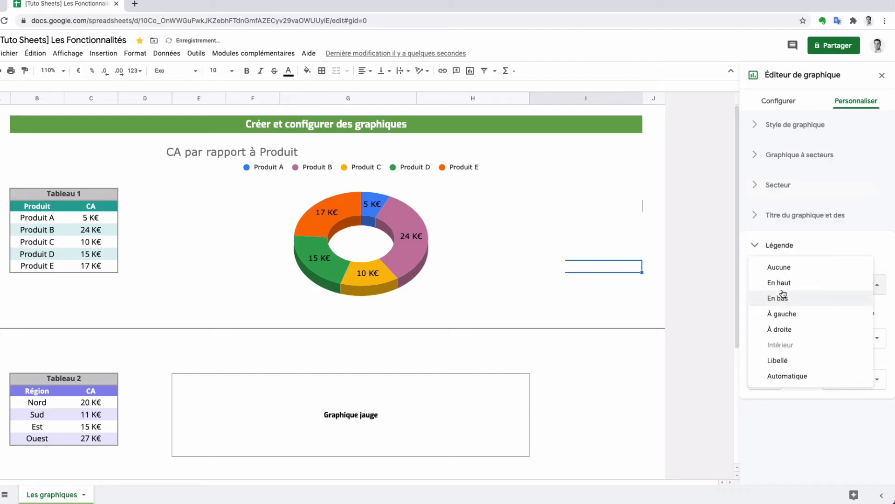
pyautogui.click(787, 284)
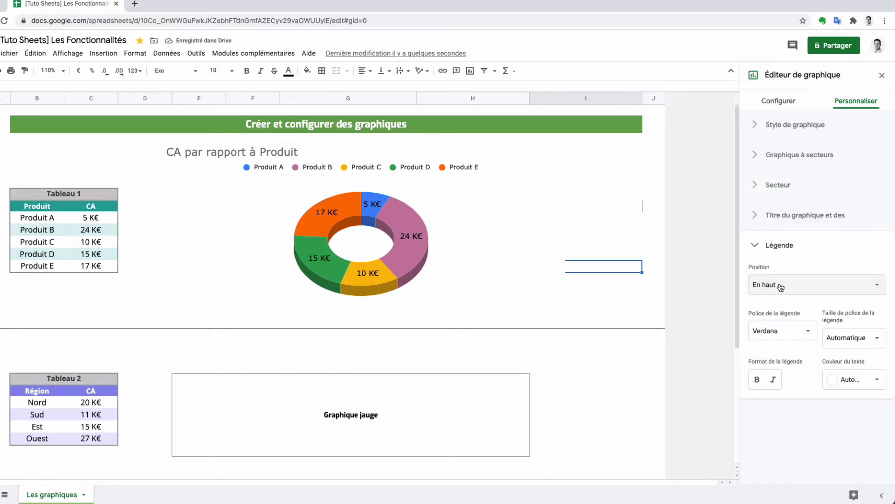
pyautogui.click(779, 286)
pyautogui.click(781, 299)
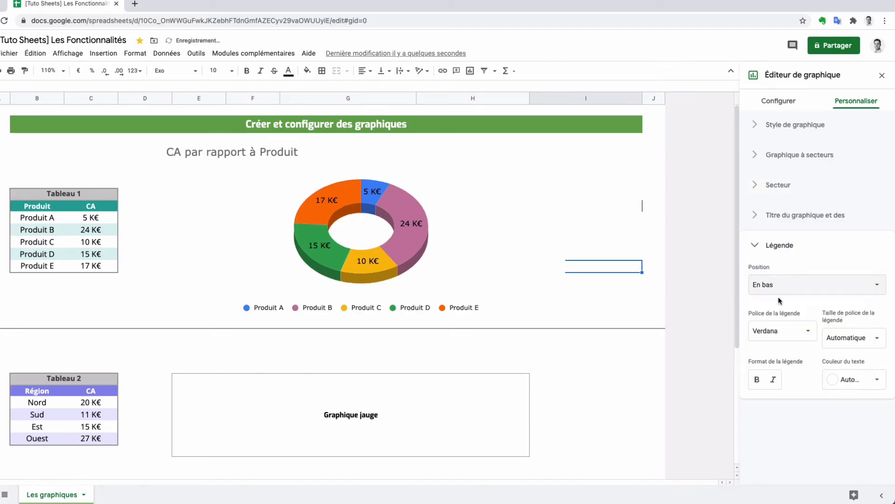
pyautogui.click(777, 286)
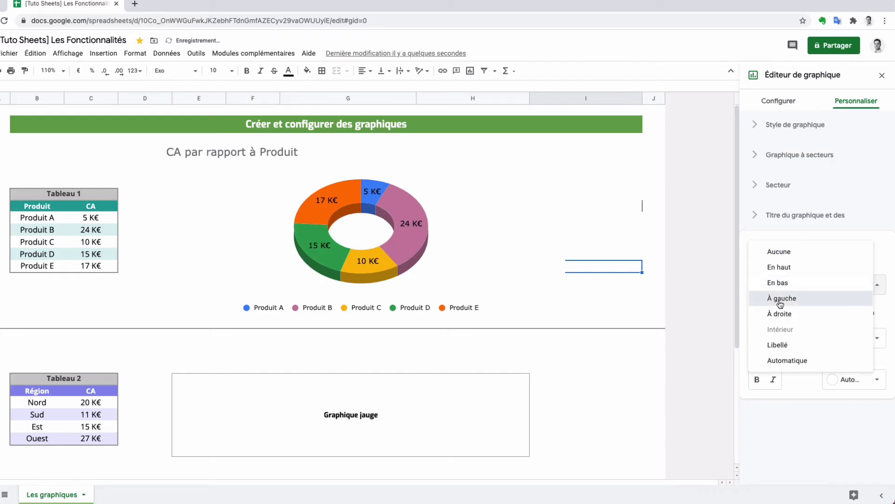
pyautogui.click(781, 298)
pyautogui.click(776, 252)
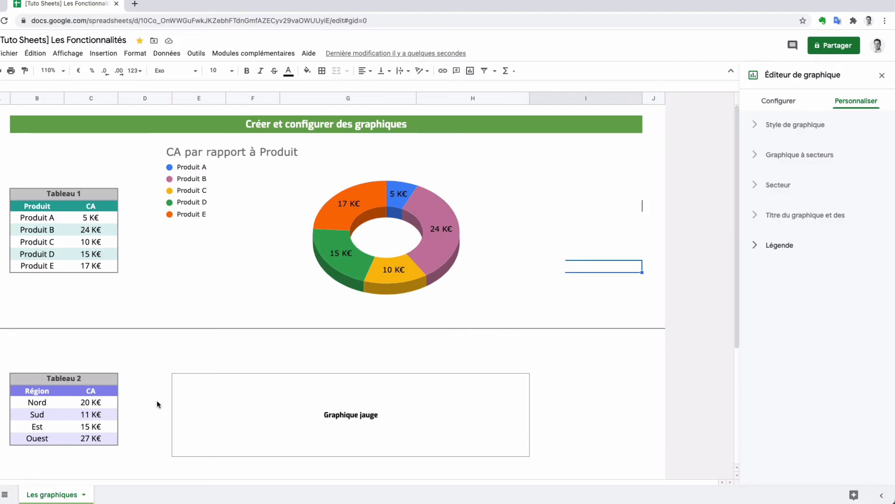
# Select the Tableau 2 region revenue data with its headers (B25:C29) and open the Explorer suggestions for it
pyautogui.scroll(-3, 157, 402)
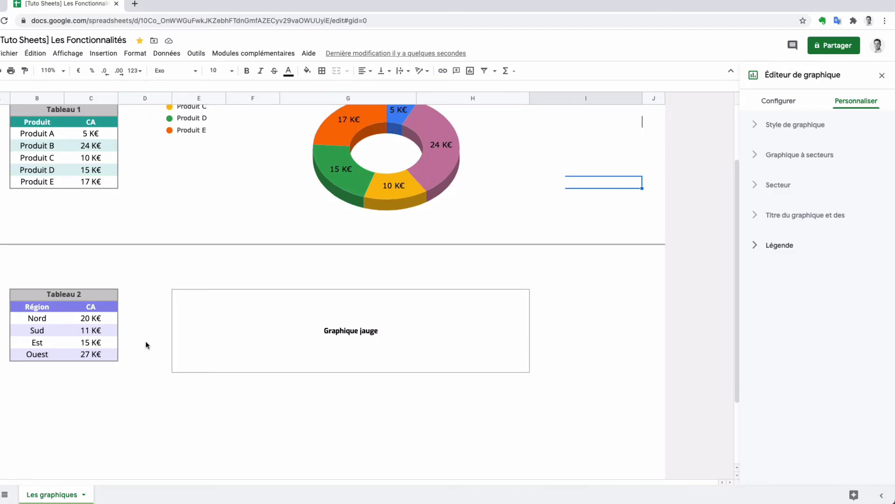
pyautogui.moveTo(37, 306); pyautogui.dragTo(107, 359)
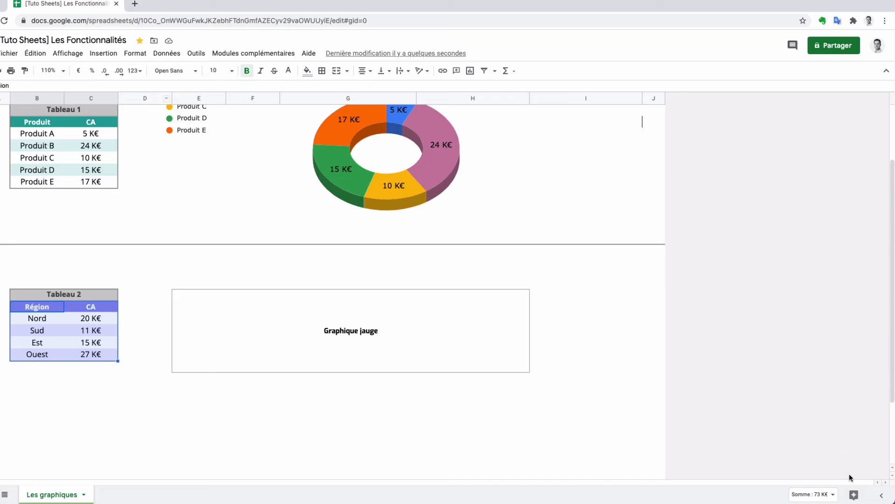
pyautogui.click(852, 497)
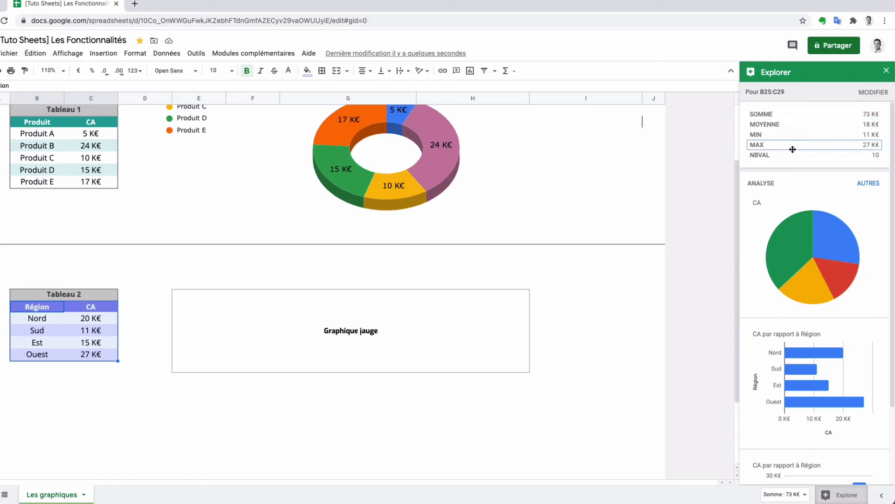
# Look through the suggested charts and insert the horizontal bar chart CA par rapport à Région into the sheet
pyautogui.moveTo(766, 284)
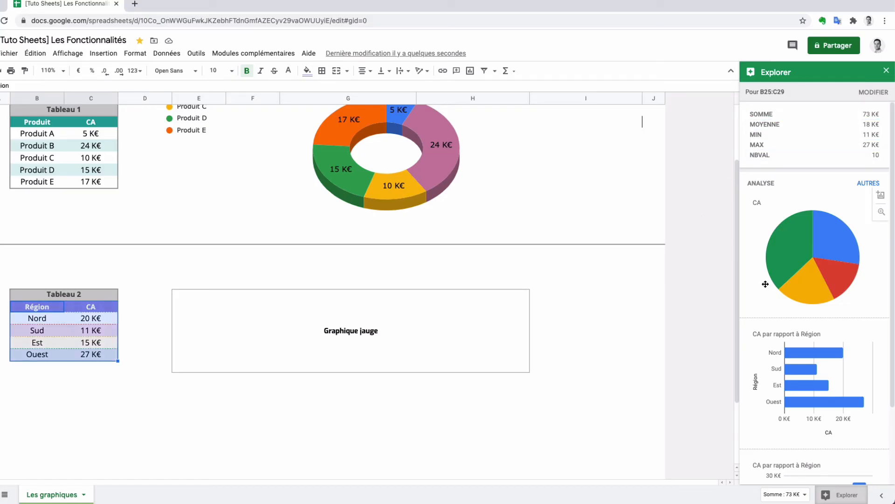
pyautogui.scroll(-2, 765, 284)
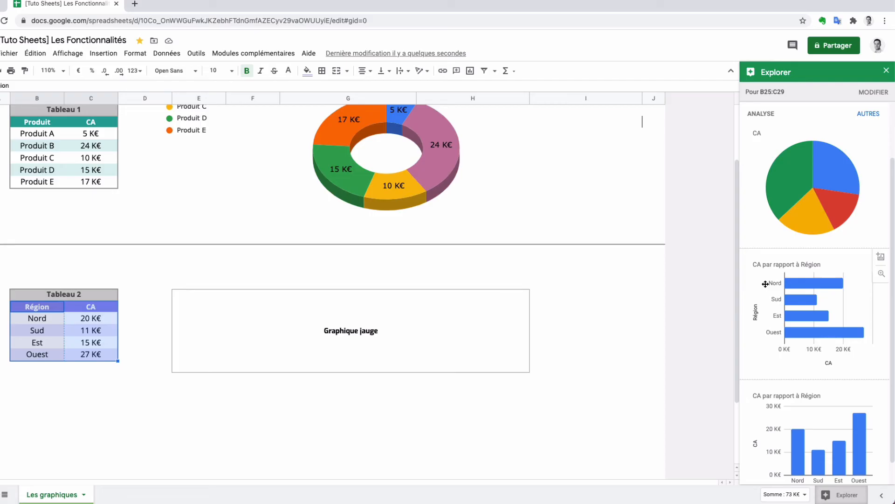
pyautogui.scroll(-1, 765, 284)
pyautogui.scroll(2, 755, 345)
pyautogui.scroll(-2, 776, 301)
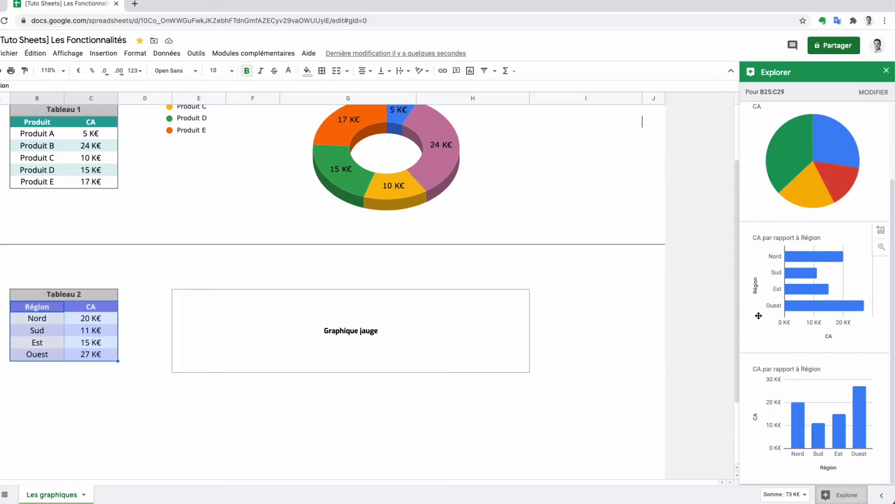
pyautogui.click(881, 230)
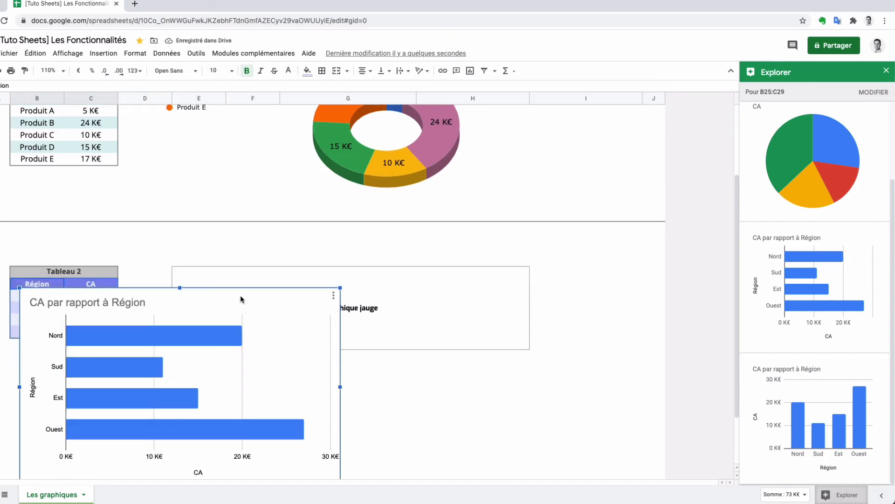
# Move the bar chart over the Graphique jauge placeholder beside Tableau 2, widen it to cover the frame, and close Explorer
pyautogui.moveTo(236, 301); pyautogui.dragTo(381, 249)
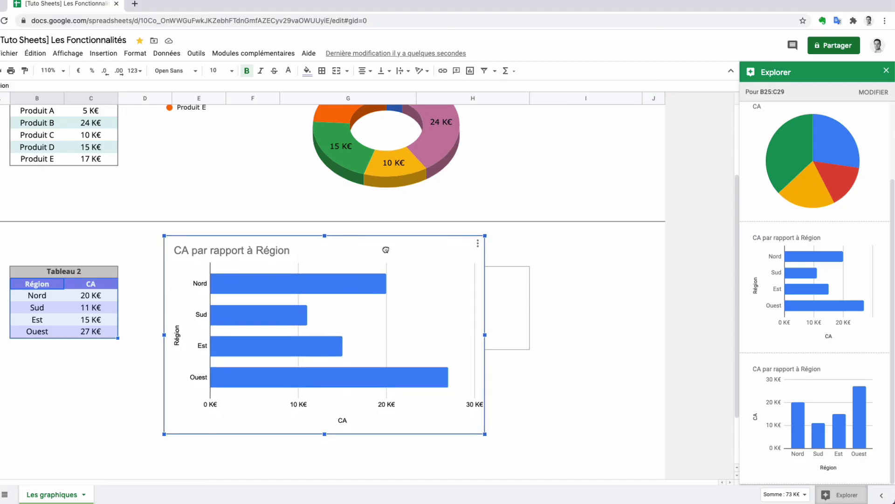
pyautogui.moveTo(485, 334); pyautogui.dragTo(585, 333)
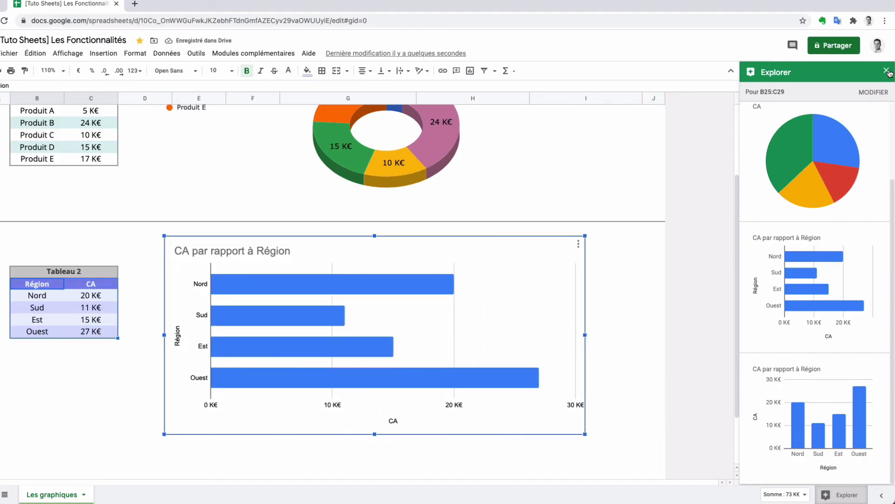
pyautogui.click(719, 255)
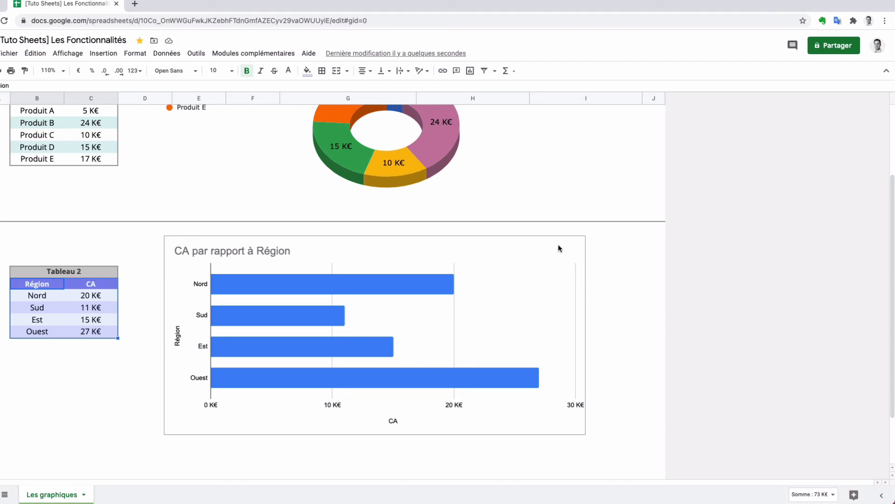
# Edit the CA par rapport à Région bar chart and change its chart type to Graphique jauge
pyautogui.click(545, 243)
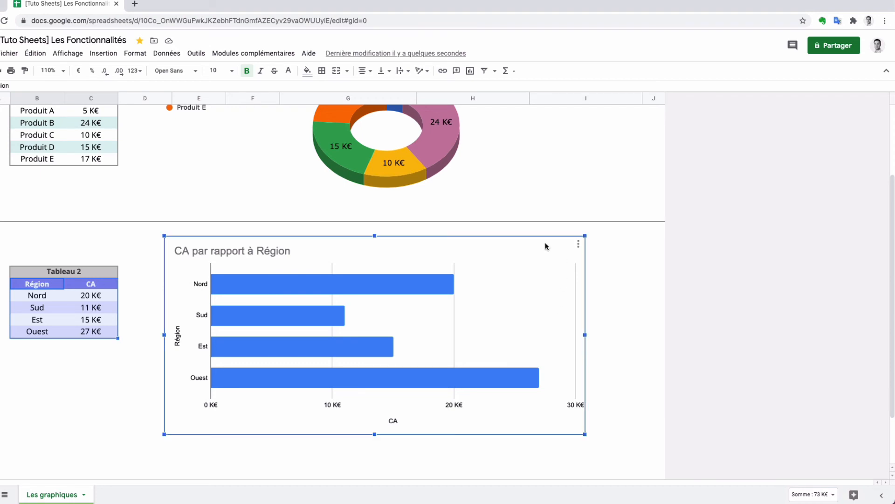
pyautogui.click(582, 249)
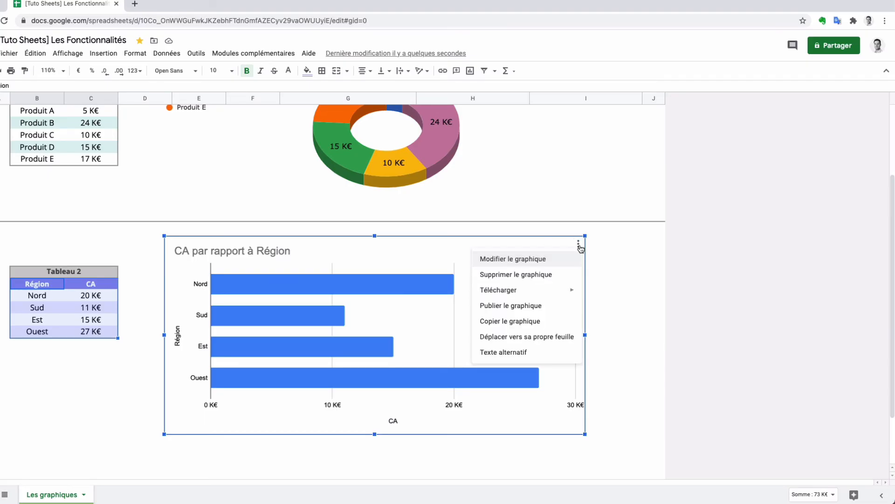
pyautogui.click(543, 260)
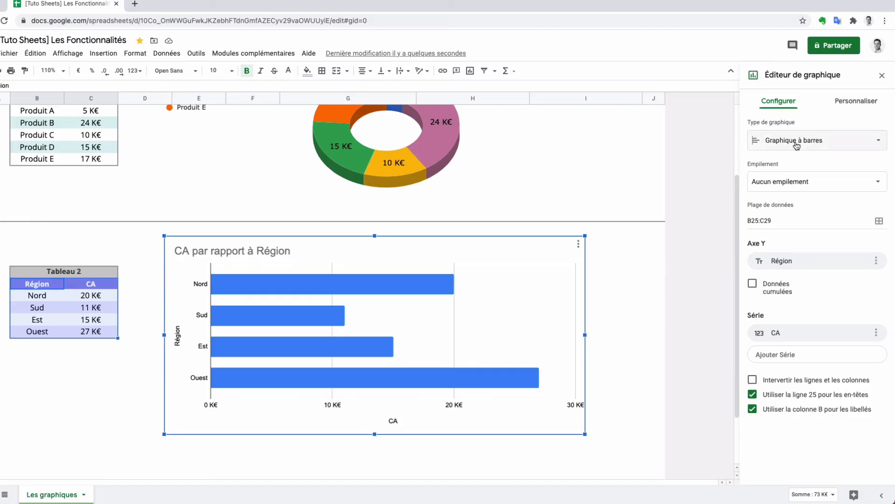
pyautogui.click(866, 141)
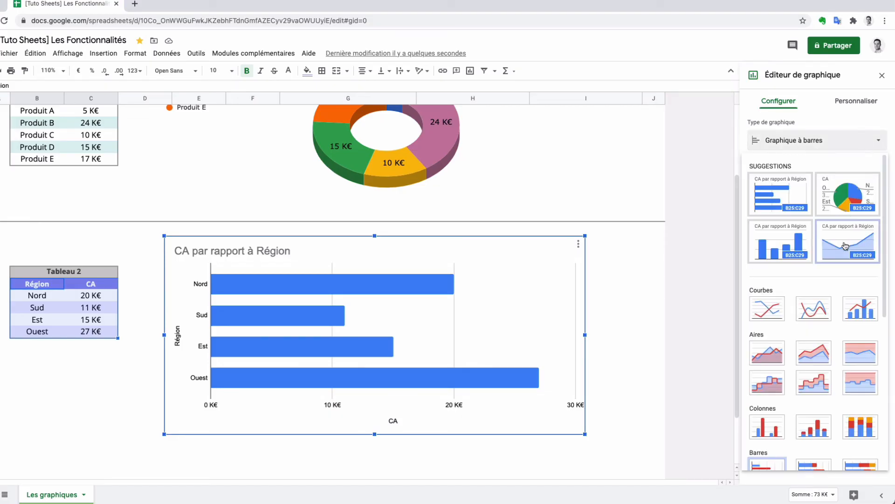
pyautogui.scroll(-4, 845, 245)
pyautogui.scroll(-3, 845, 245)
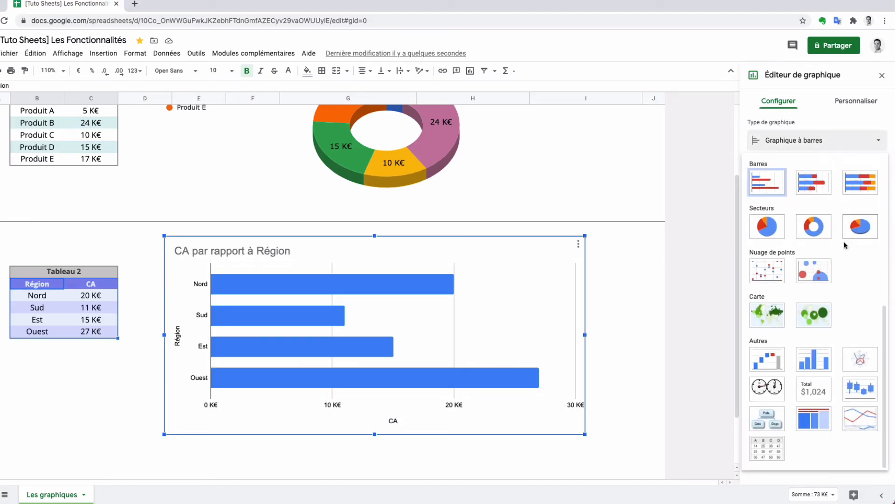
pyautogui.click(768, 388)
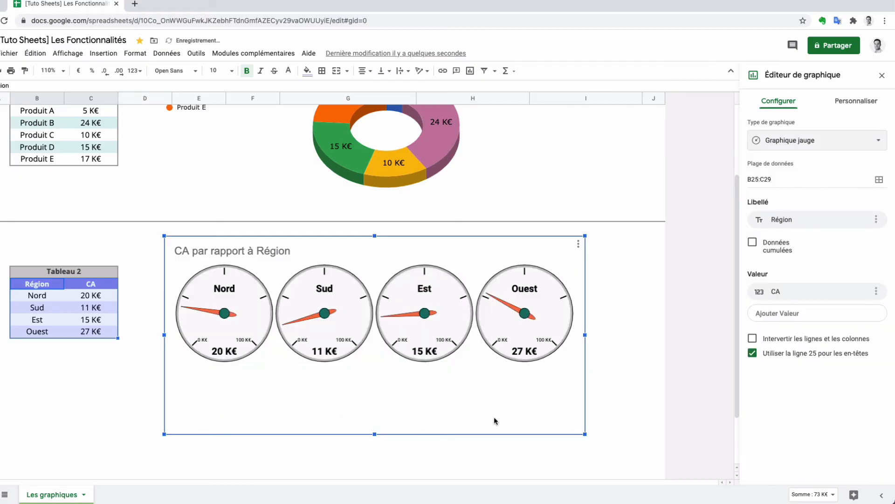
# Reduce the gauge chart's height by raising its lower edge to just below the four dials
pyautogui.moveTo(376, 435); pyautogui.dragTo(375, 382)
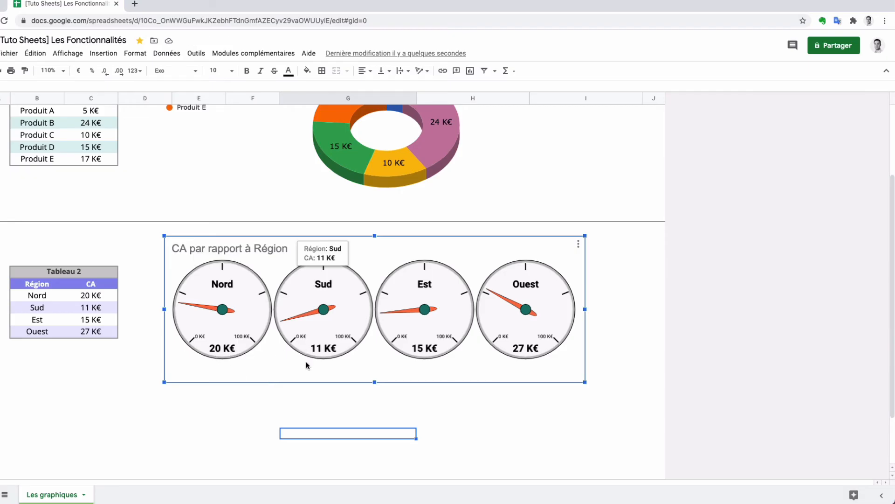
pyautogui.moveTo(323, 353)
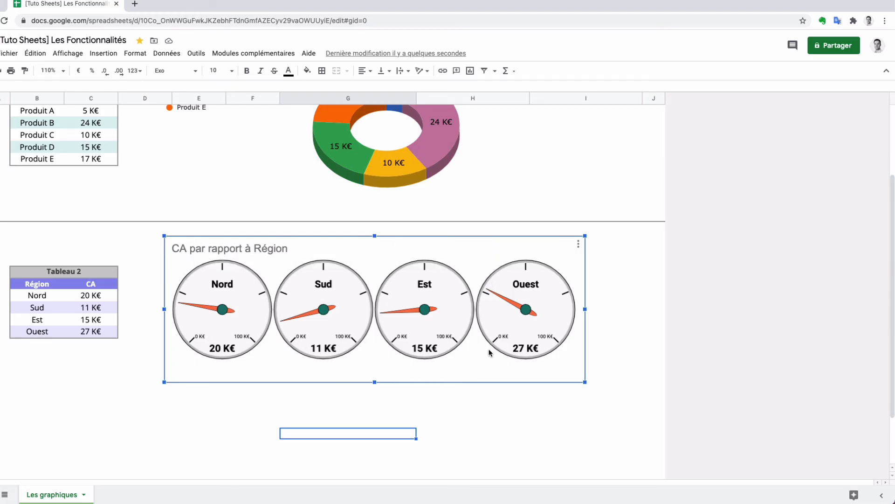
pyautogui.moveTo(426, 328)
# Edit the gauge chart's style and set the chart border colour to white
pyautogui.click(578, 243)
pyautogui.click(541, 261)
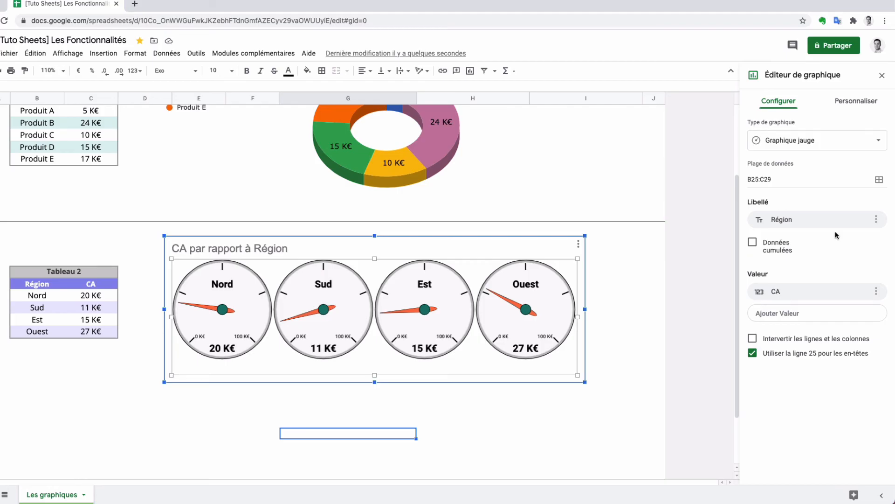
pyautogui.click(858, 106)
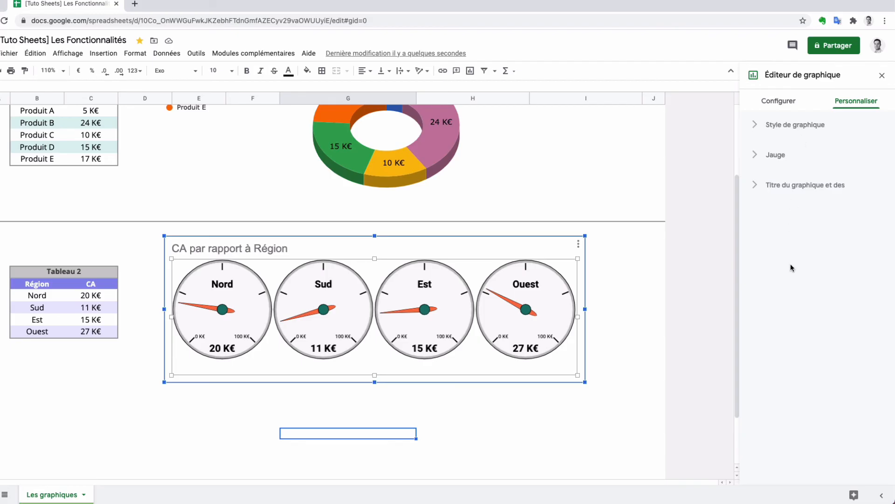
pyautogui.click(763, 126)
pyautogui.click(779, 208)
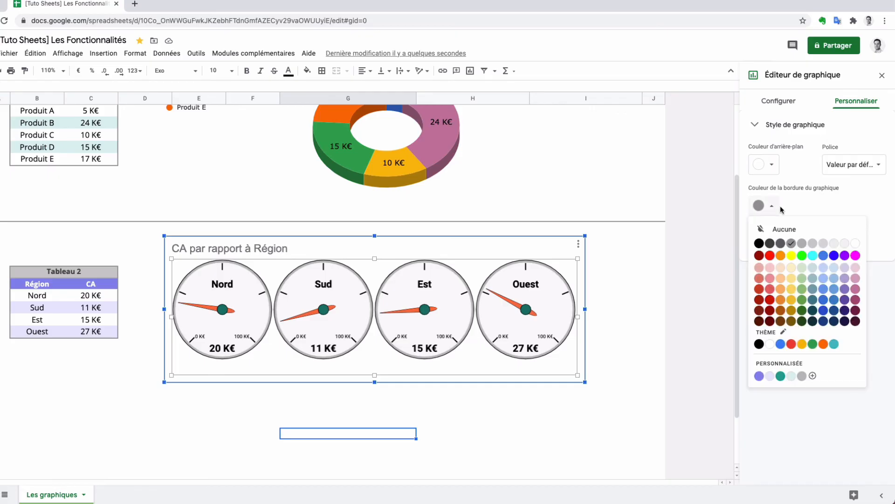
pyautogui.click(779, 207)
pyautogui.click(780, 206)
pyautogui.click(855, 242)
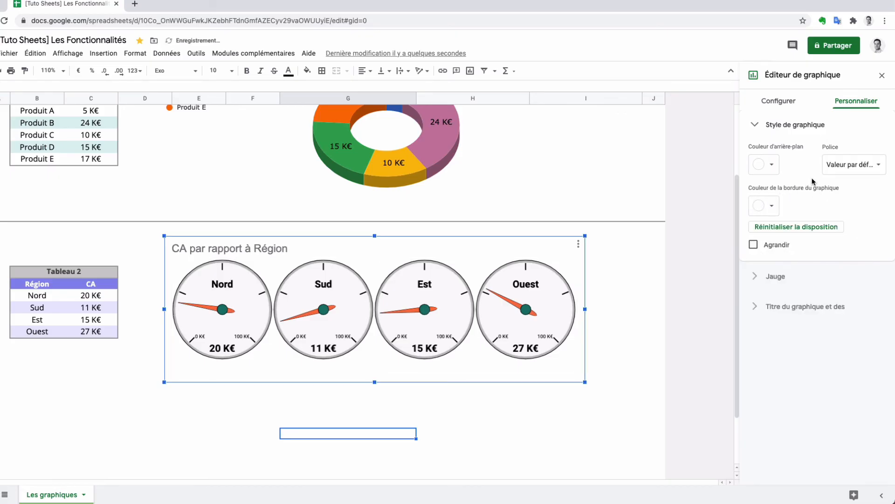
pyautogui.click(761, 130)
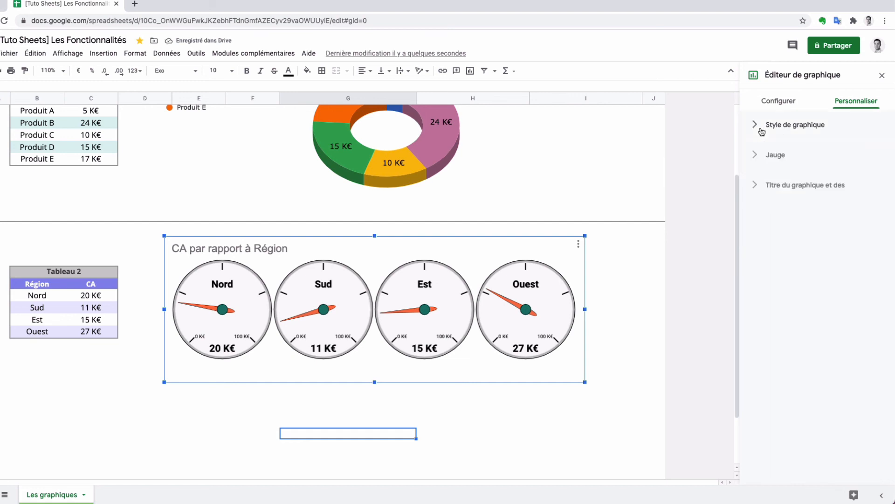
# Set the maximum of the gauge range to 30 in the chart's Jauge settings
pyautogui.click(757, 155)
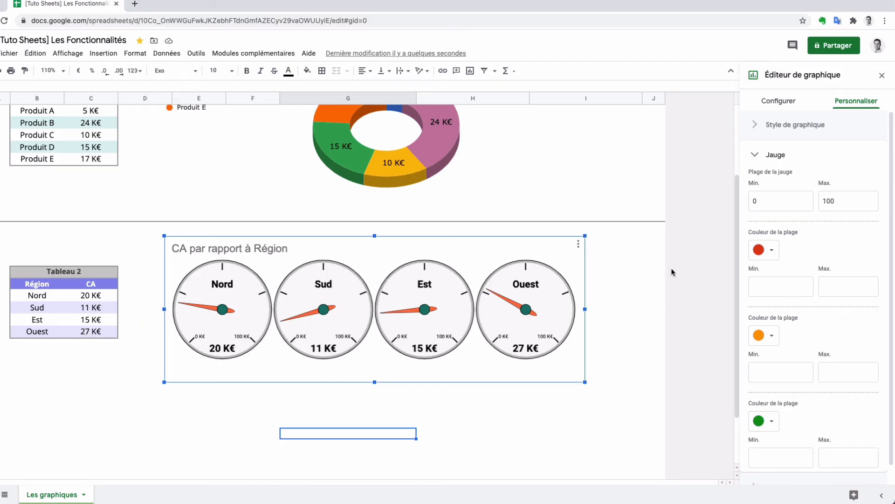
pyautogui.moveTo(833, 202); pyautogui.dragTo(824, 202)
pyautogui.write('30')
pyautogui.click(828, 229)
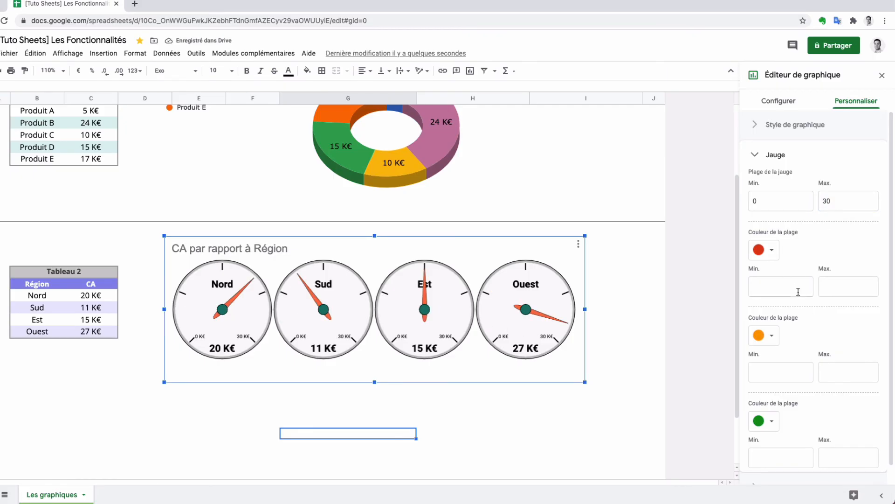
# Define the red colour range of the gauges with a minimum of 0 and a maximum of 5
pyautogui.scroll(-1, 794, 315)
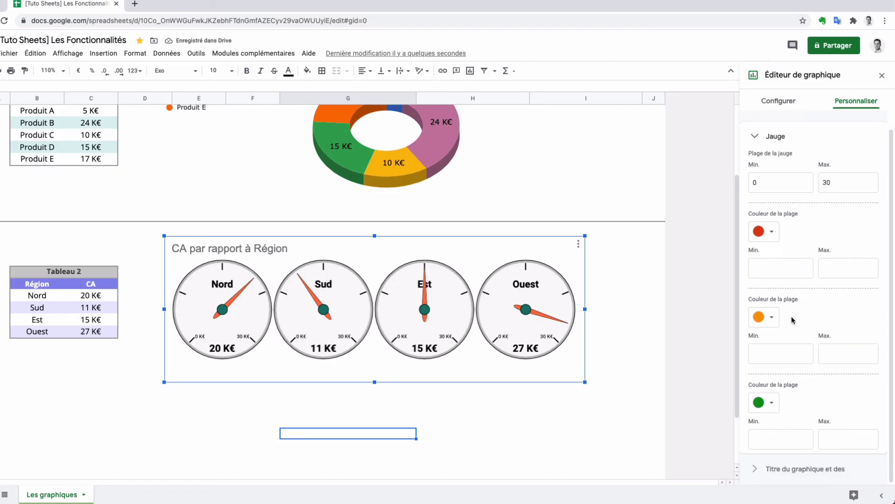
pyautogui.click(780, 268)
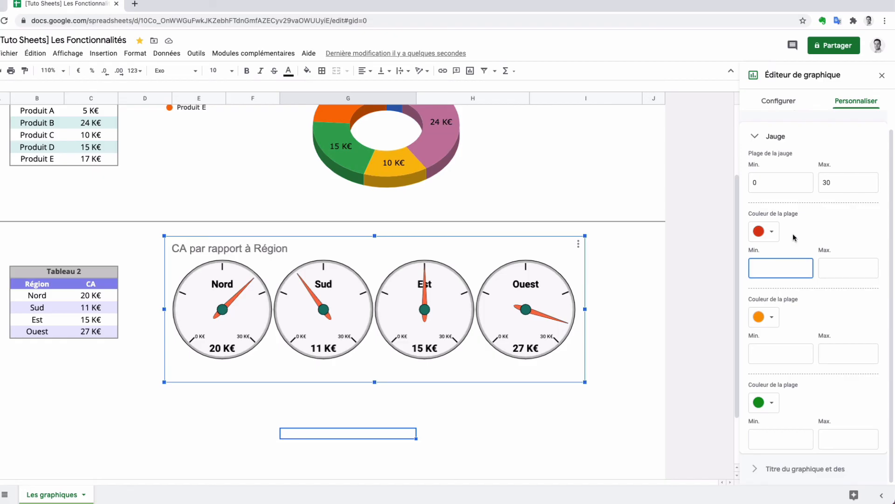
pyautogui.write('0')
pyautogui.click(822, 268)
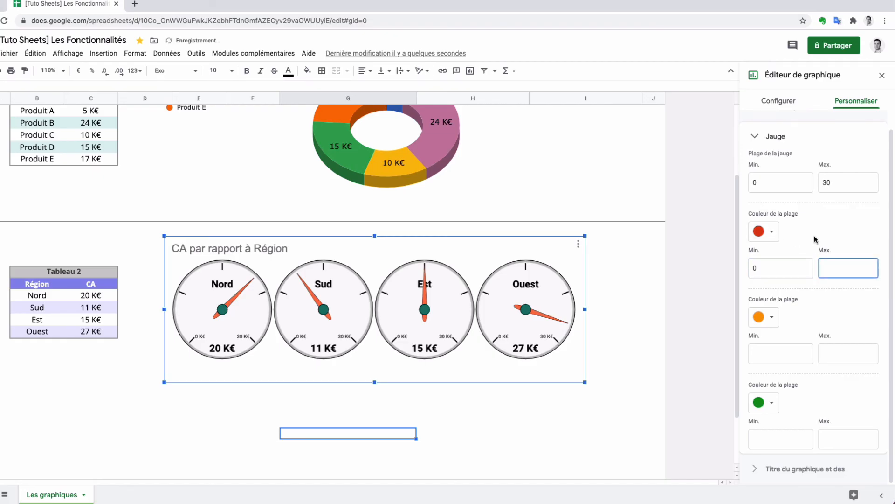
pyautogui.write('5')
pyautogui.click(844, 301)
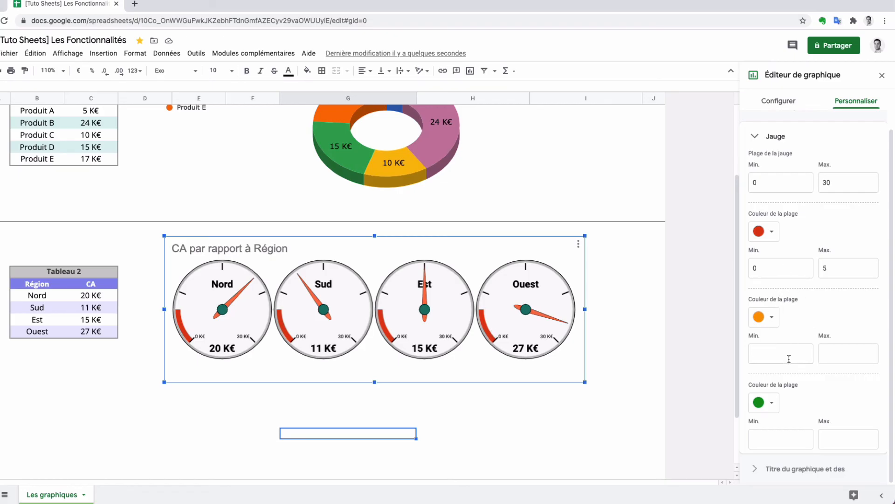
# Define the orange colour range of the gauges with a minimum of 5 and a maximum of 15
pyautogui.click(769, 357)
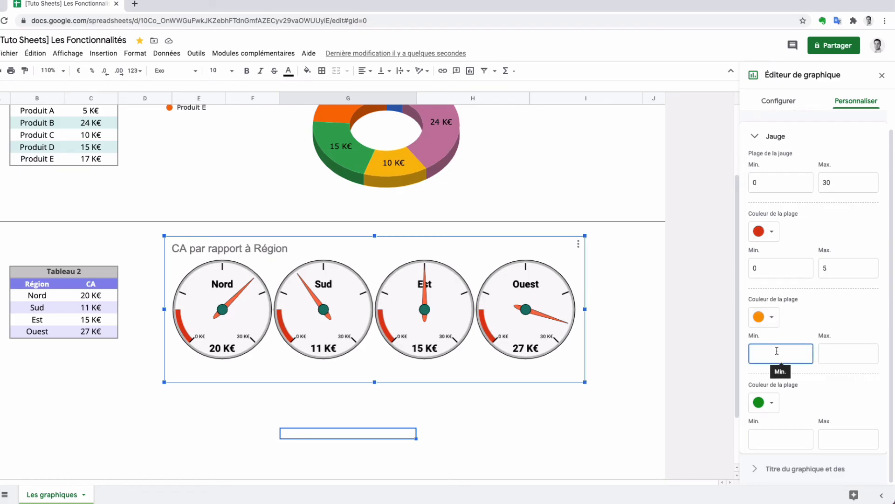
pyautogui.write('5')
pyautogui.click(833, 355)
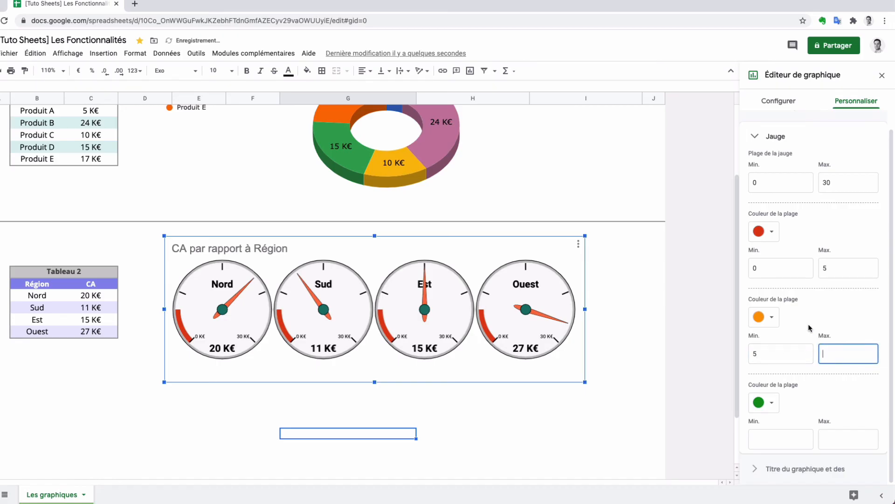
pyautogui.write('15')
pyautogui.click(831, 385)
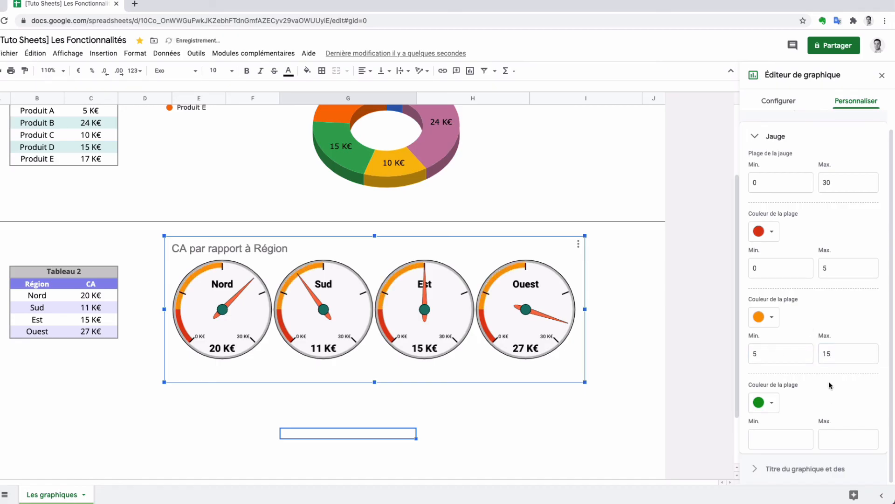
# Define the green colour range of the gauges with a minimum of 15 and a maximum of 30
pyautogui.click(785, 438)
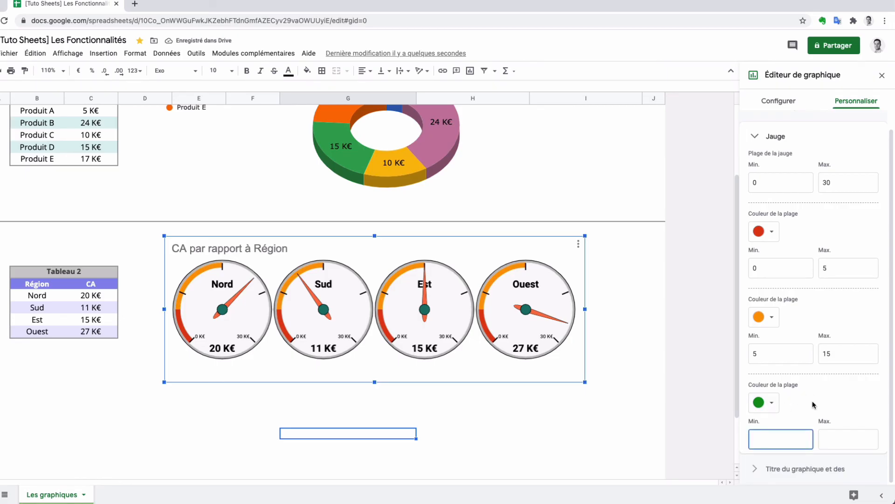
pyautogui.write('15')
pyautogui.click(832, 440)
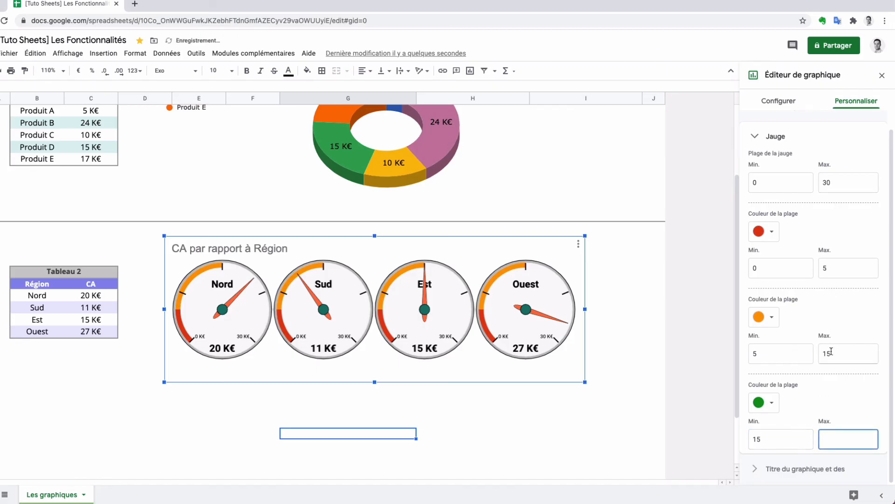
pyautogui.write('30')
pyautogui.click(828, 396)
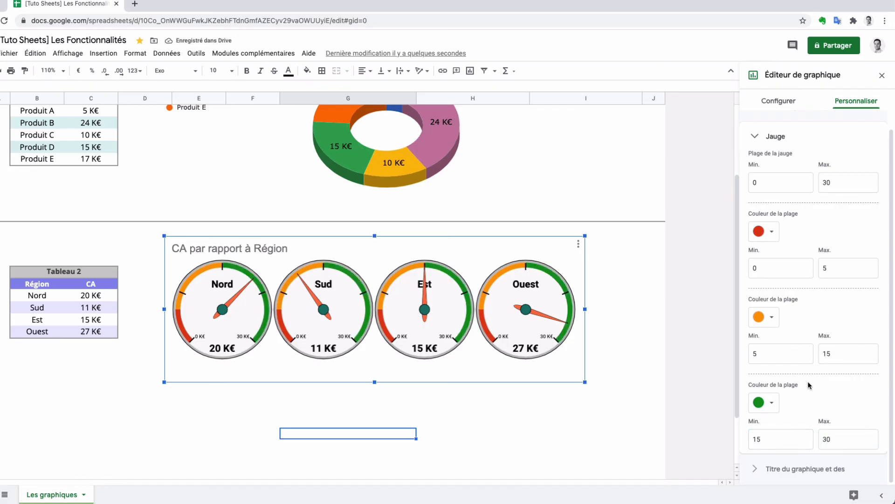